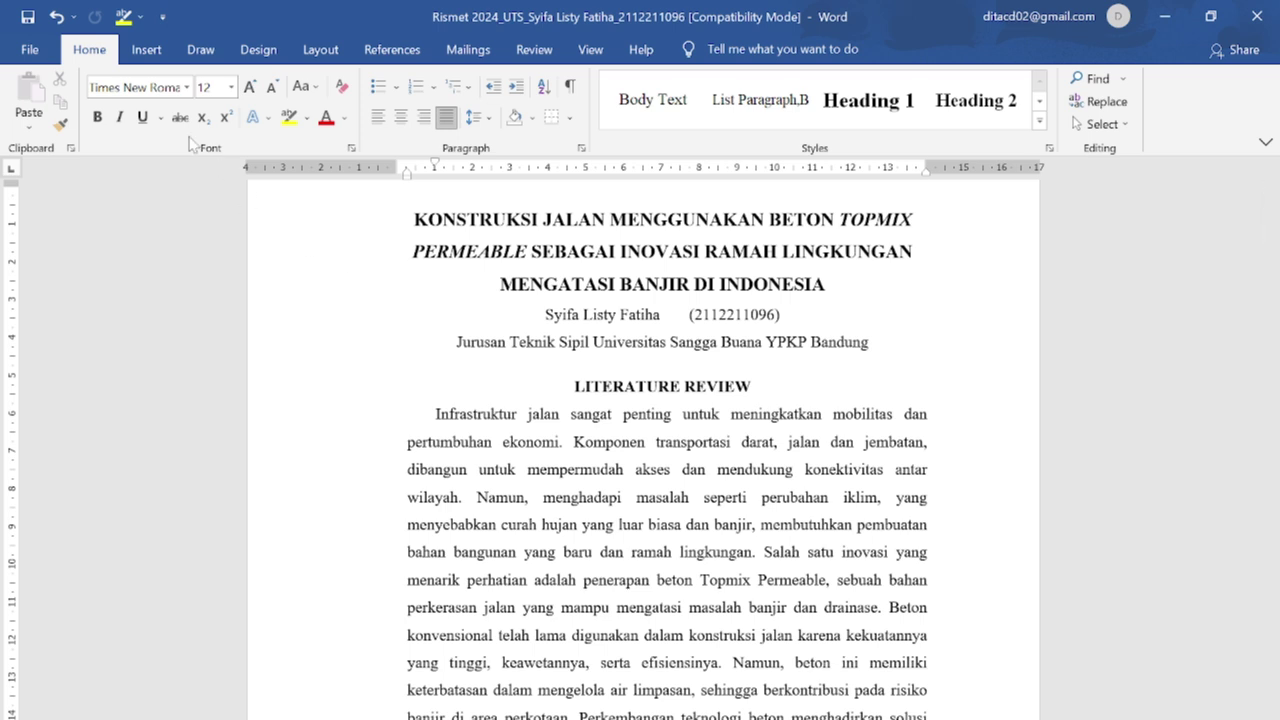
Insert a Mendeley citation of the 2016 paper "ACE 3-010 Analisis Komposisi Beton Topmix Permeable" at the end of the first Literature Review paragraph.
left_click(155, 60)
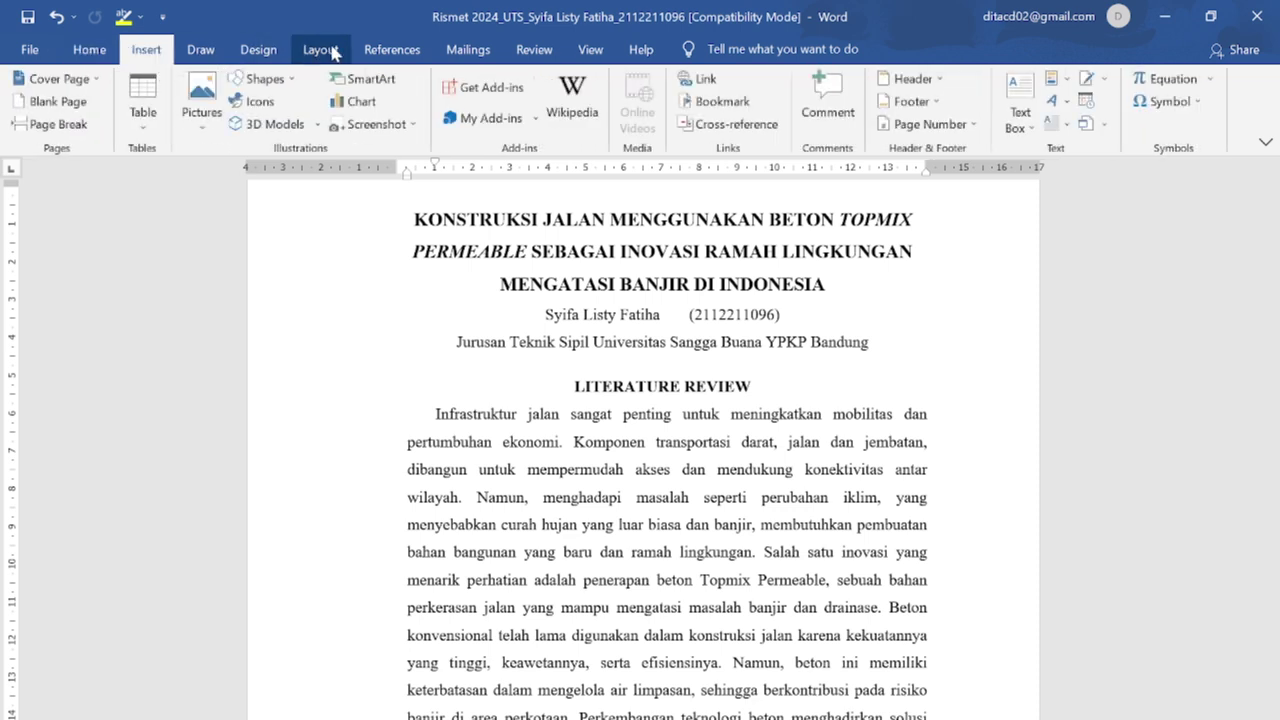
left_click(367, 58)
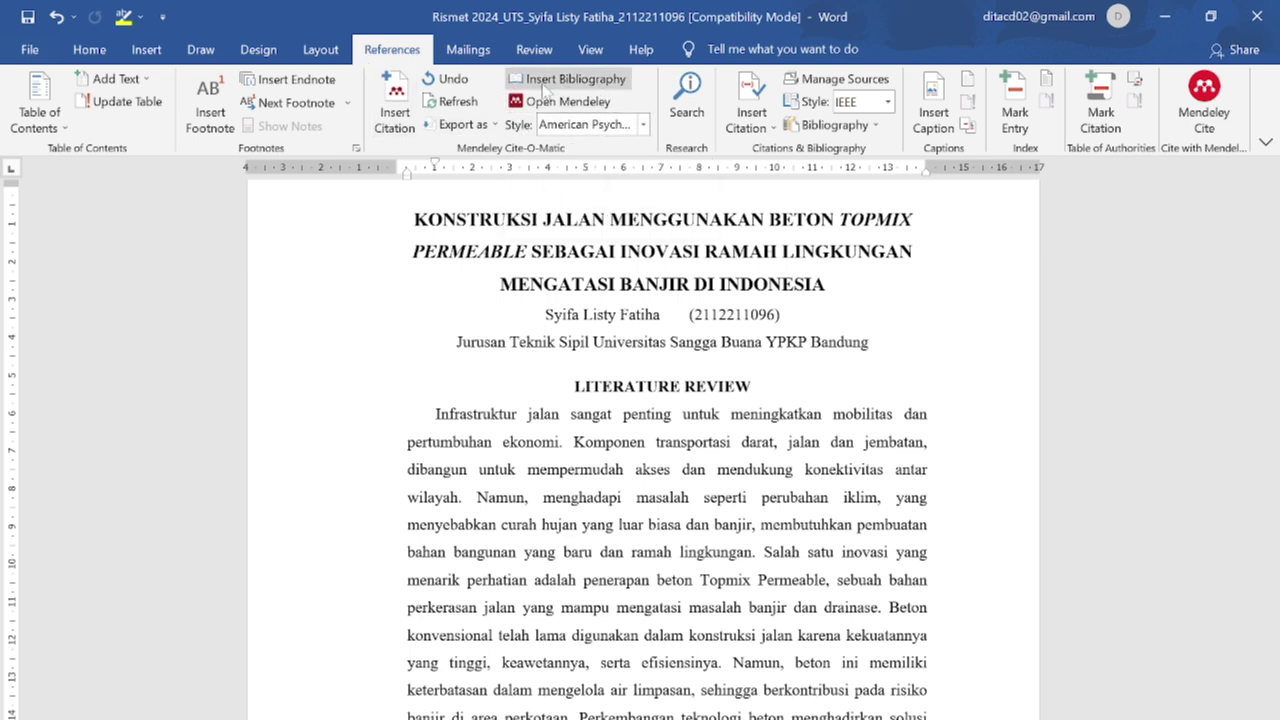
scroll(694, 482, "down", 2)
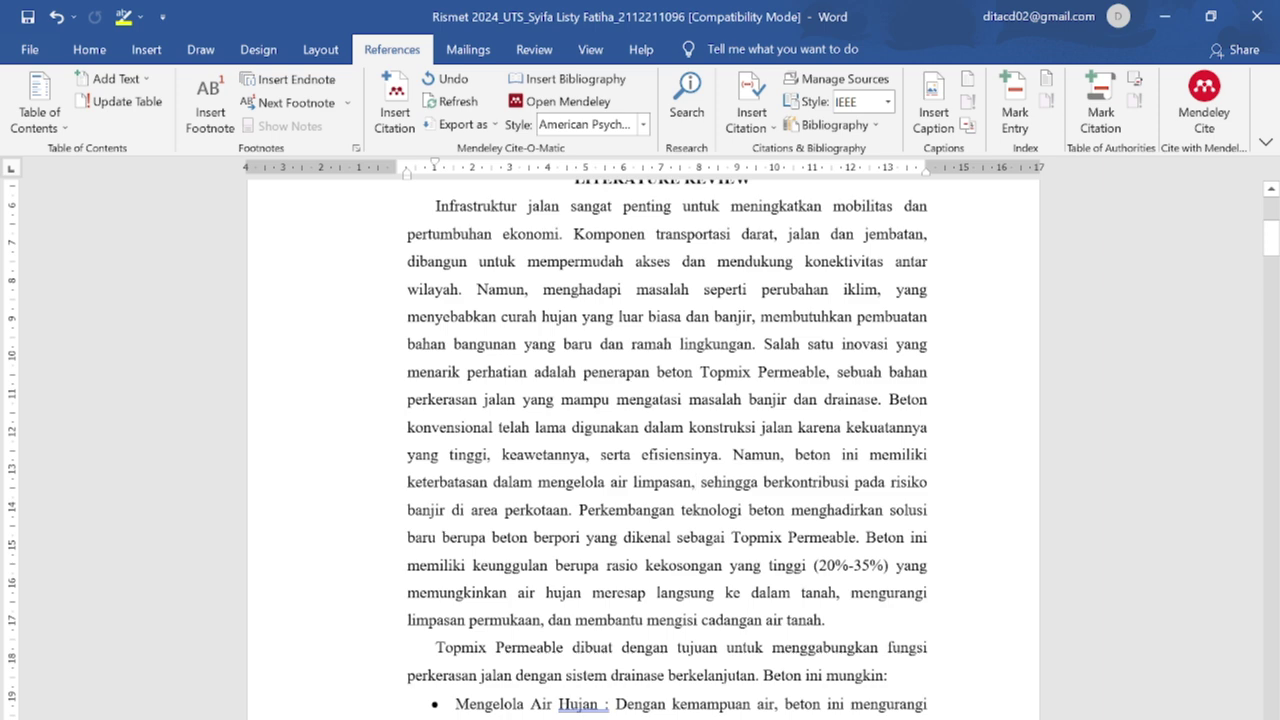
left_click(396, 112)
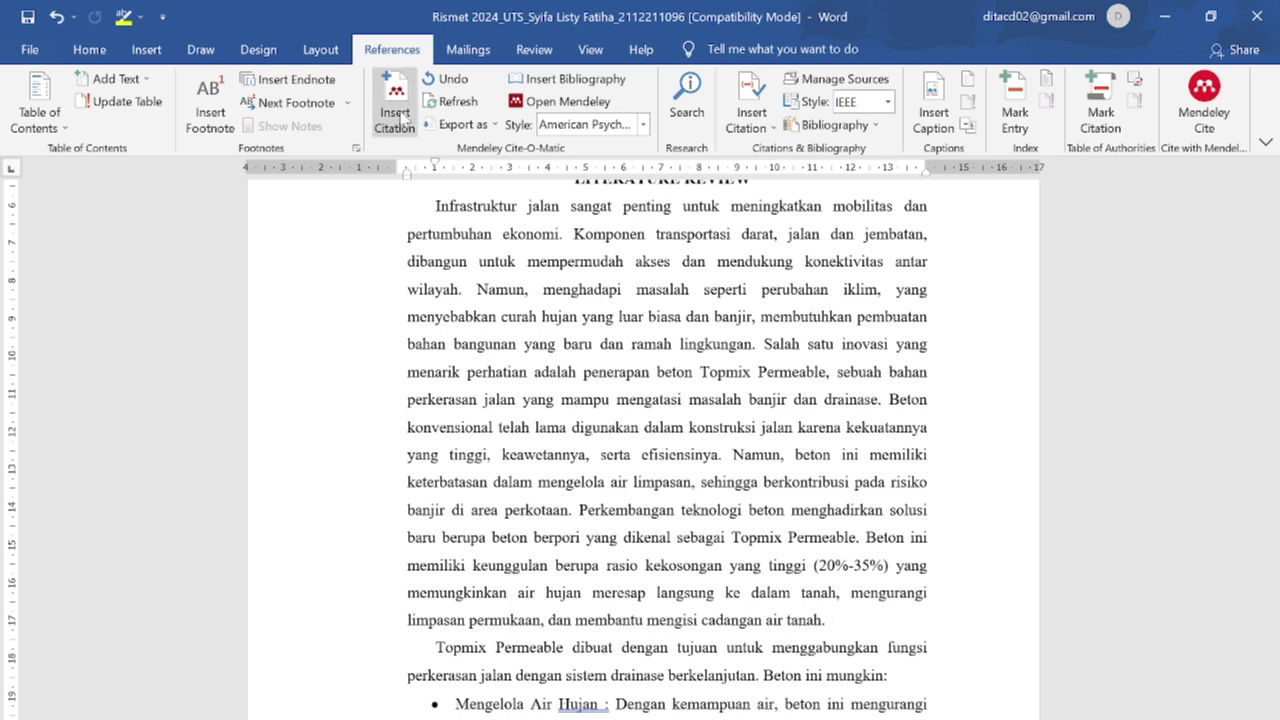
left_click(937, 673)
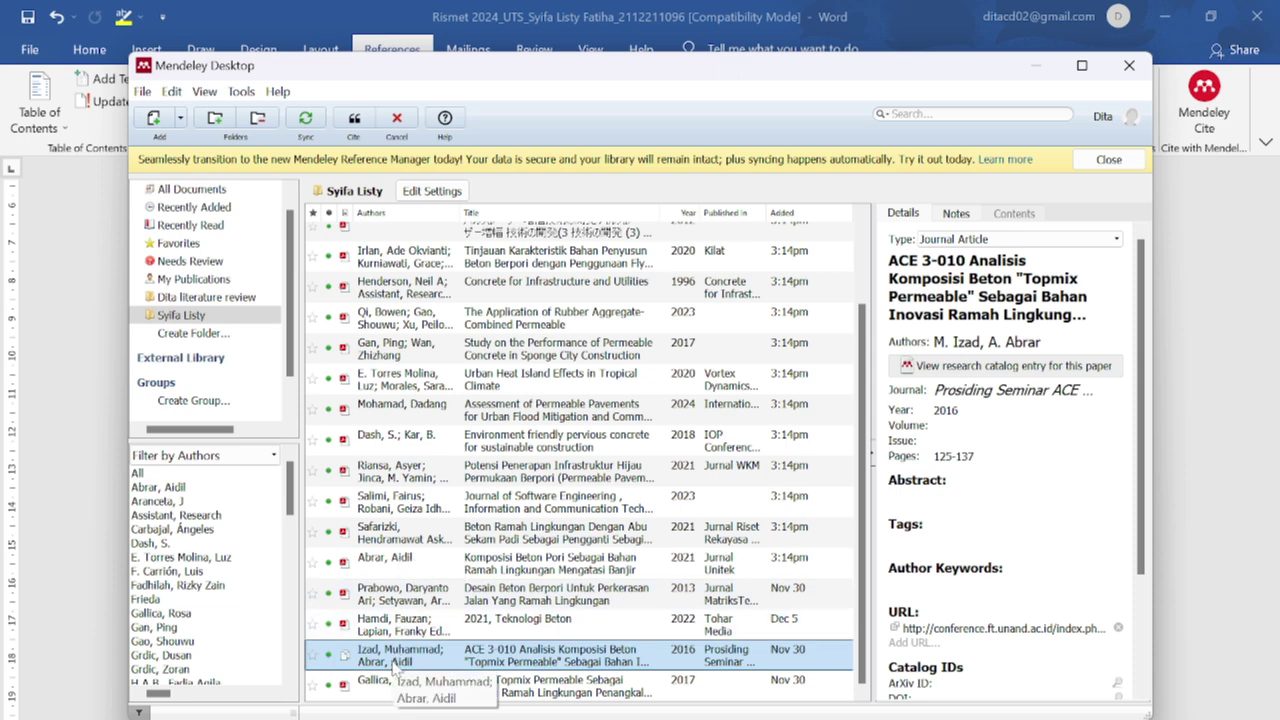
left_click(354, 120)
Cite the 2017 paper "Beton Topmix Permeable Sebagai Inovasi Ramah Lingkungan Penangkal Banjir Di Indonesia" at the end of the "Efisien Biaya dan Pelaksanaan" bullet.
scroll(757, 596, "down", 4)
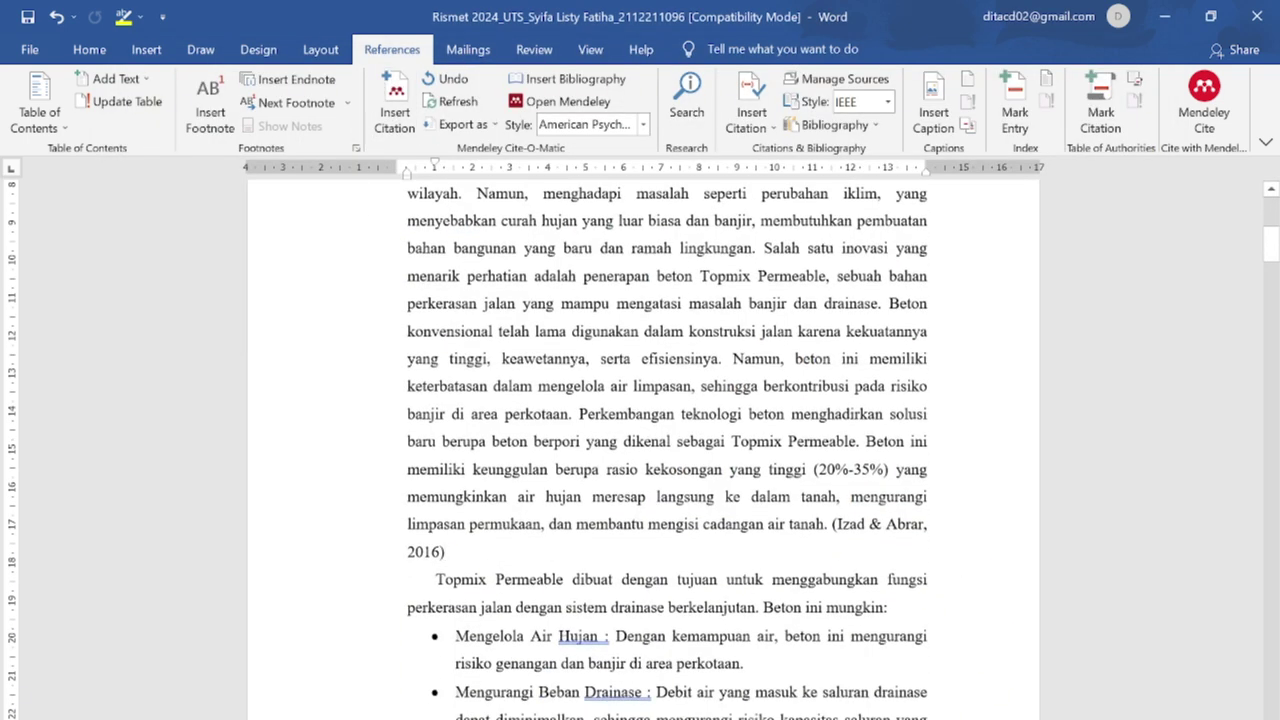
scroll(757, 596, "down", 5)
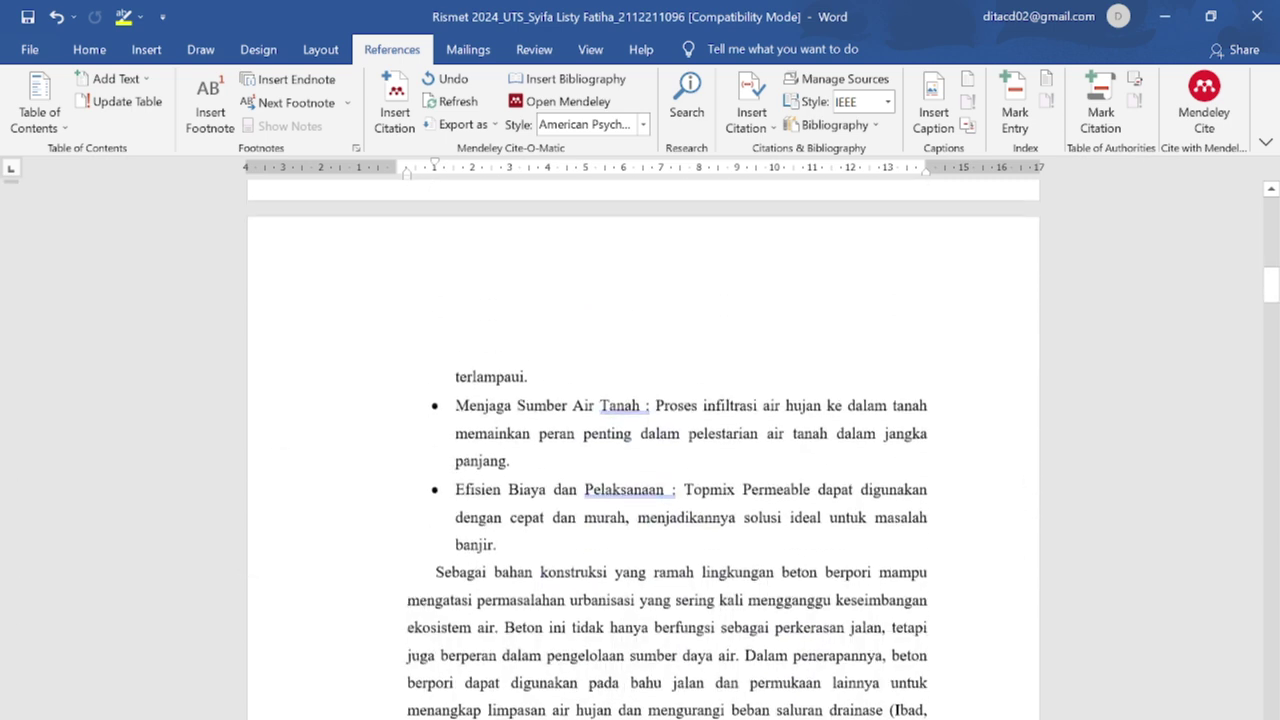
left_click(502, 525)
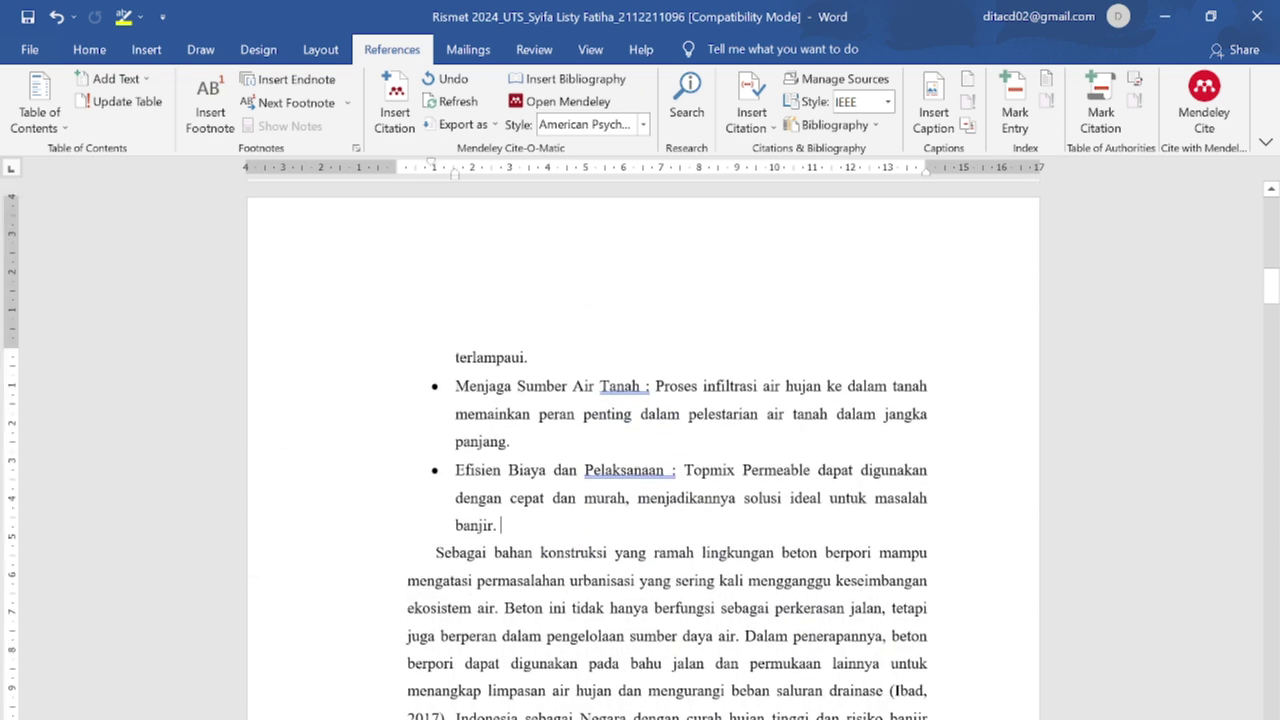
left_click(394, 112)
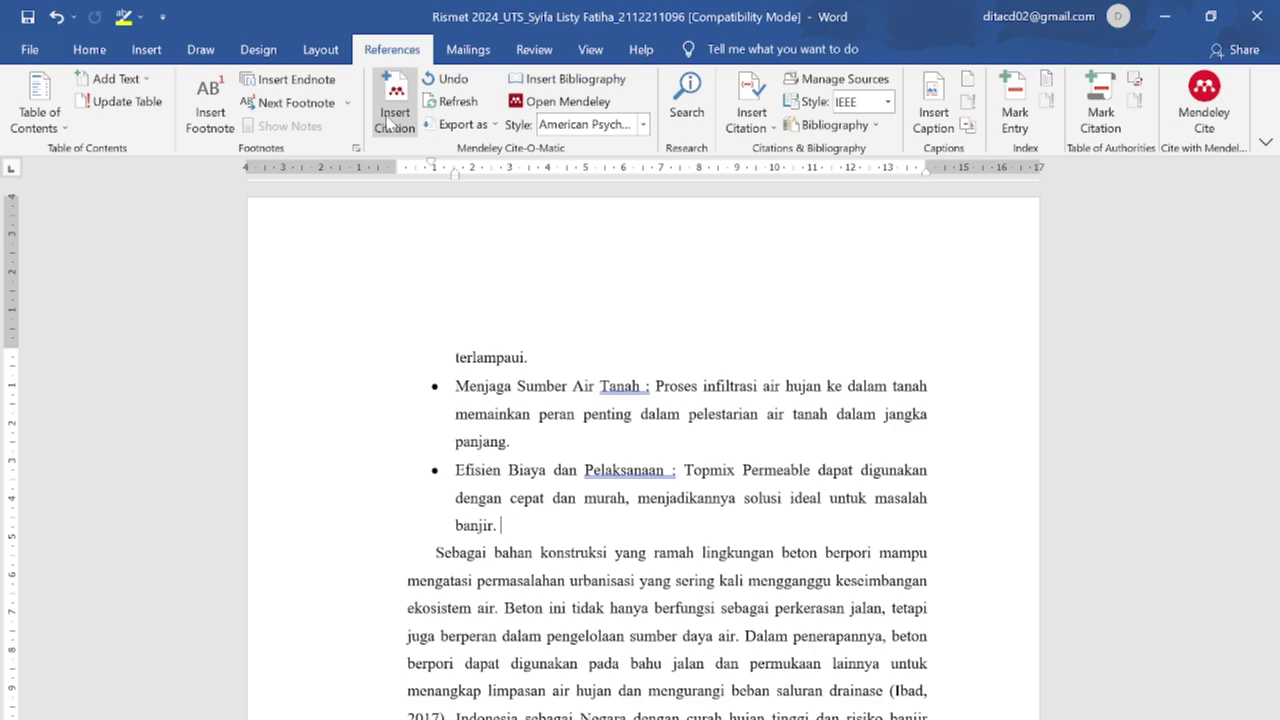
left_click(630, 582)
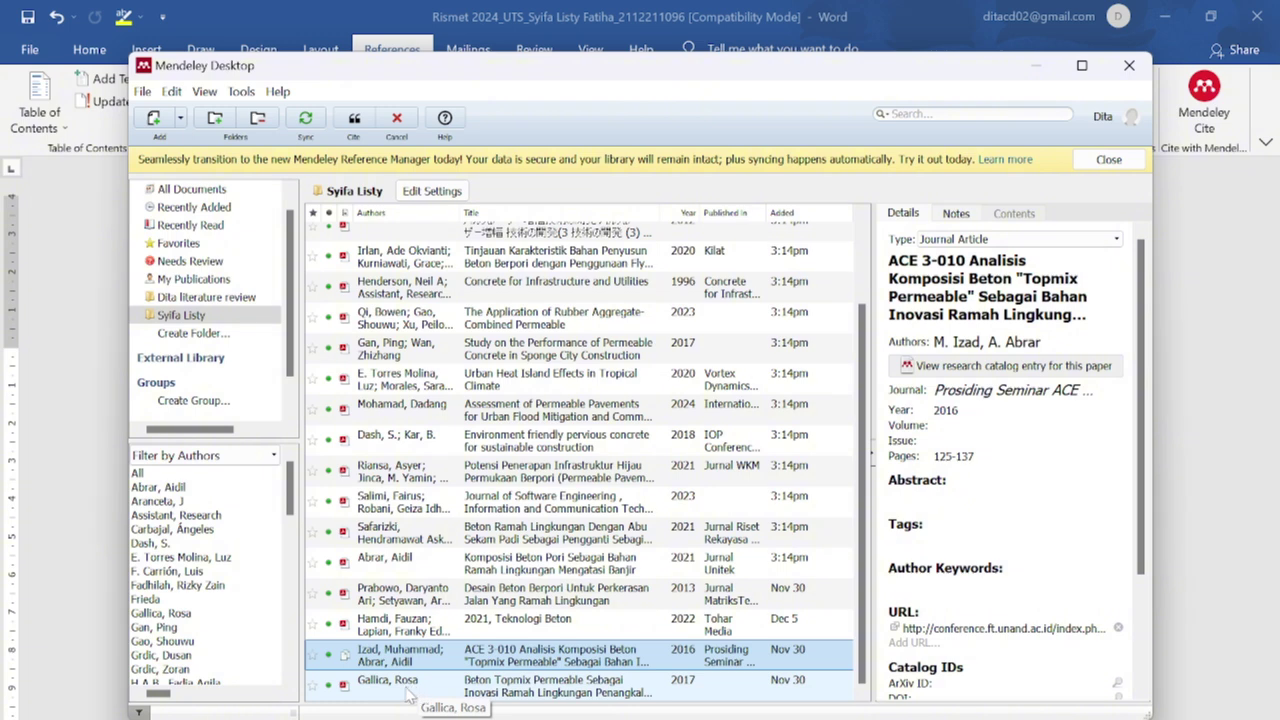
left_click(408, 692)
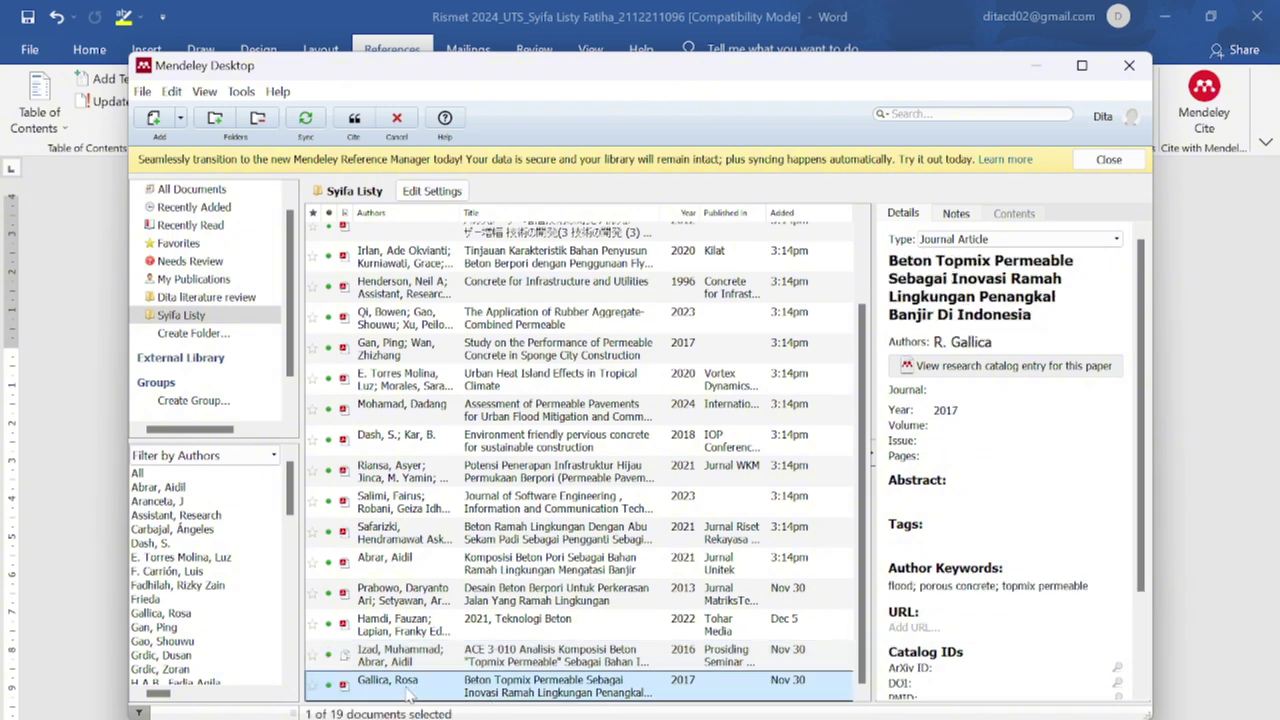
left_click(355, 119)
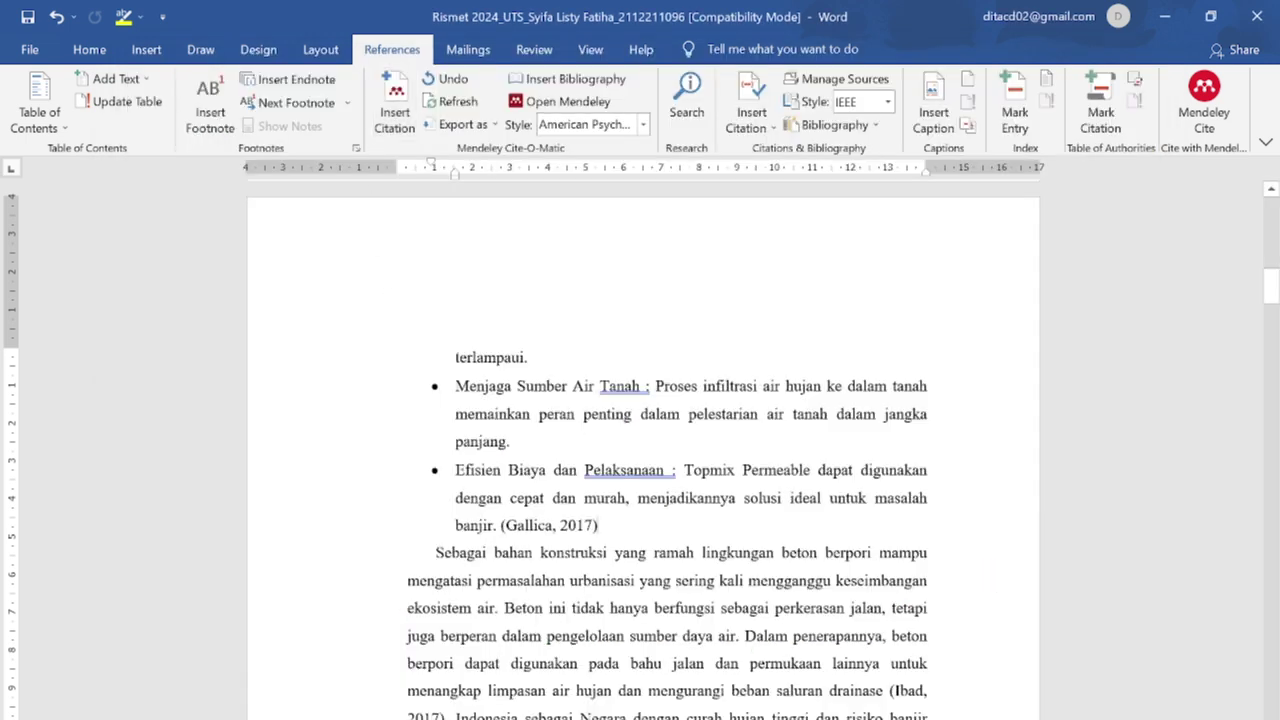
Insert the Mendeley bibliography on the empty line below the DAFTAR PUSTAKA heading.
scroll(643, 450, "down", 1)
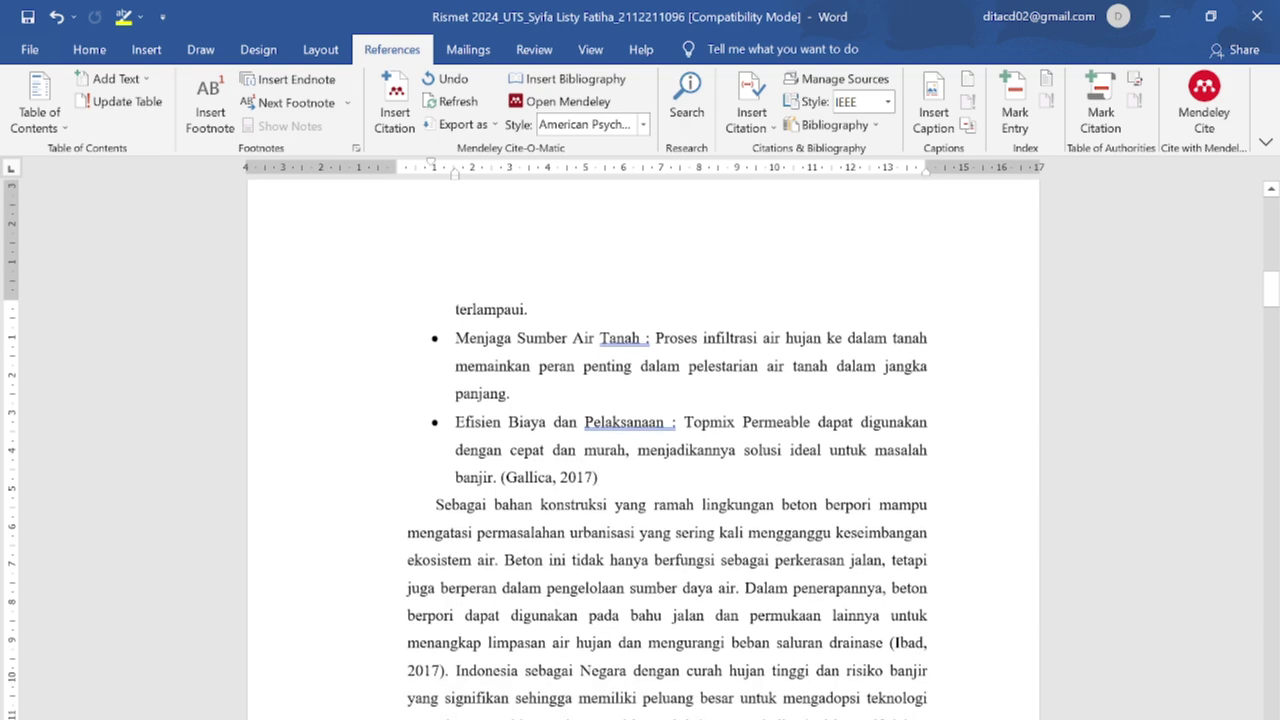
scroll(643, 450, "down", 2)
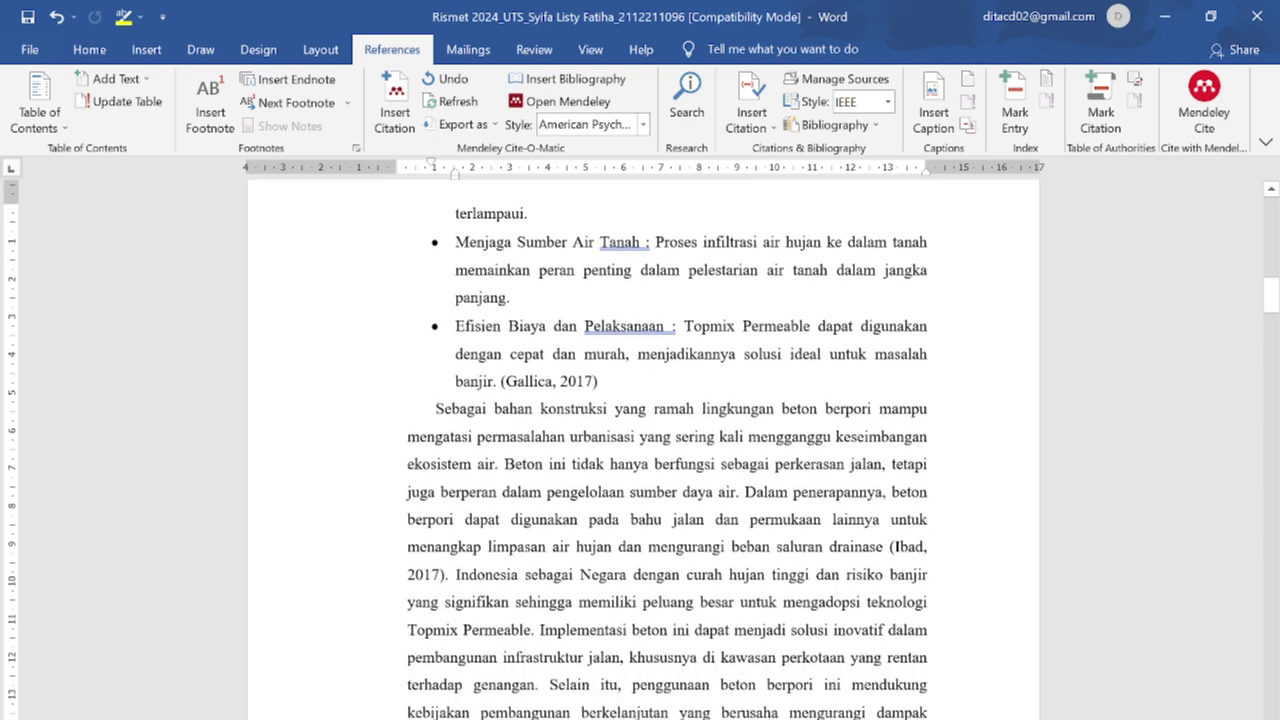
scroll(643, 450, "down", 3)
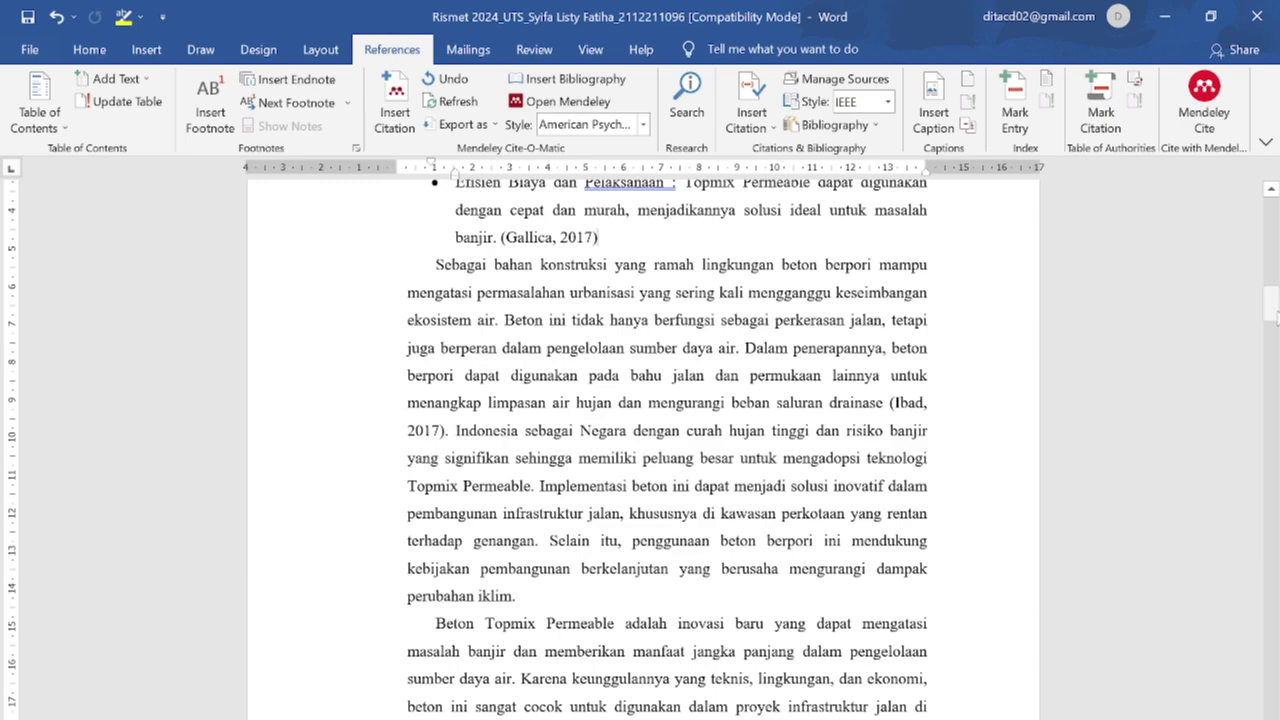
left_click_drag(1272, 305, 1273, 358)
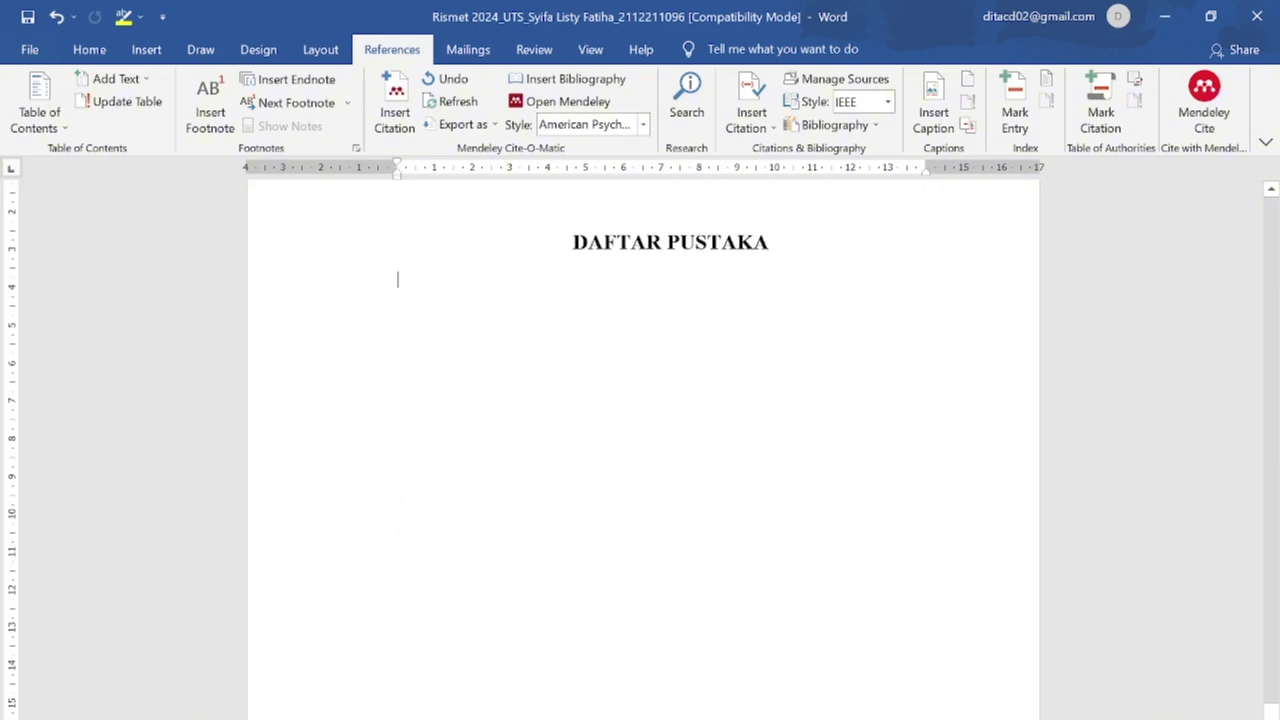
left_click(398, 263)
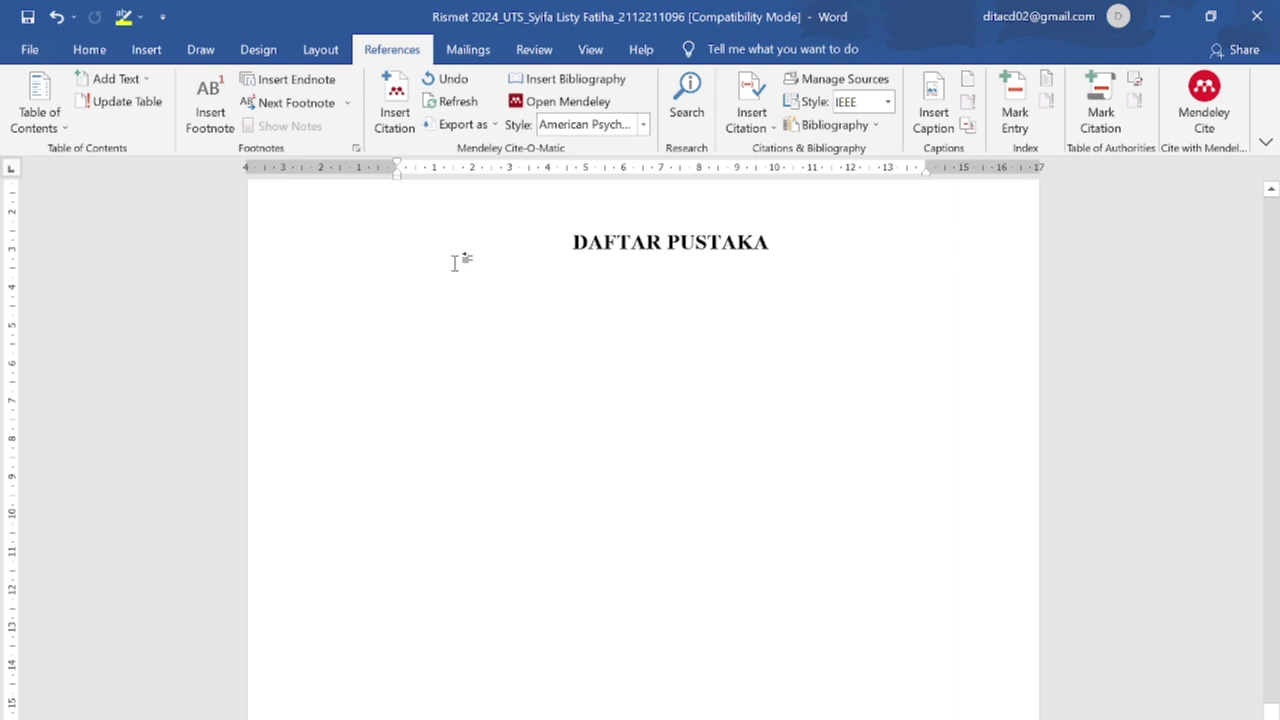
left_click(578, 88)
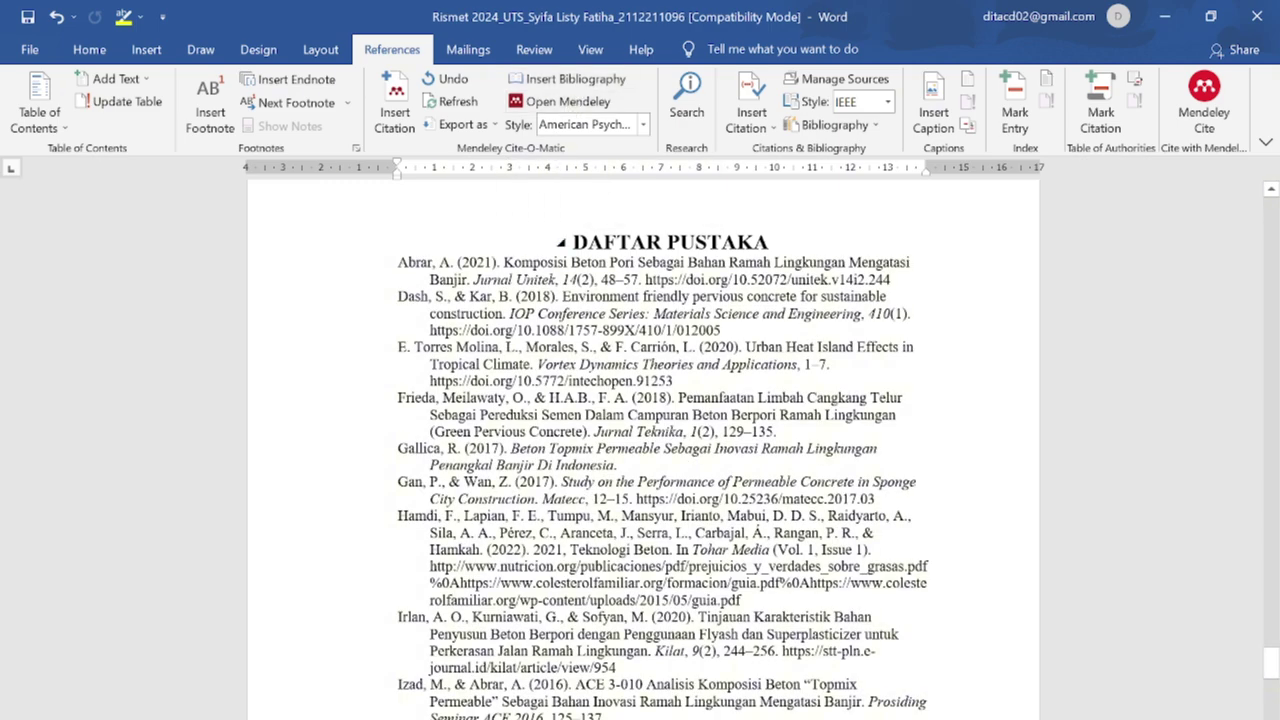
Format the bibliography entries from the first through the "Jurnal WKM" reference with font size 12 and 1.5 line spacing.
scroll(380, 232, "down", 1)
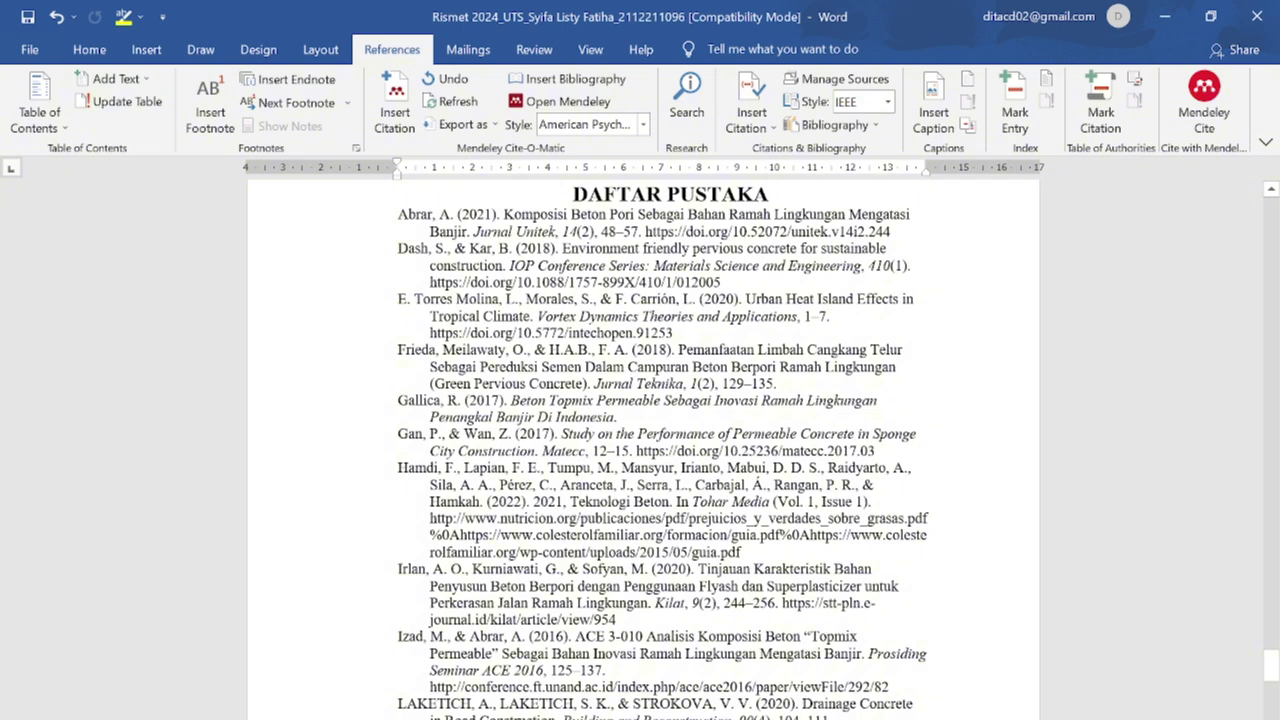
left_click_drag(398, 215, 771, 651)
left_click(89, 49)
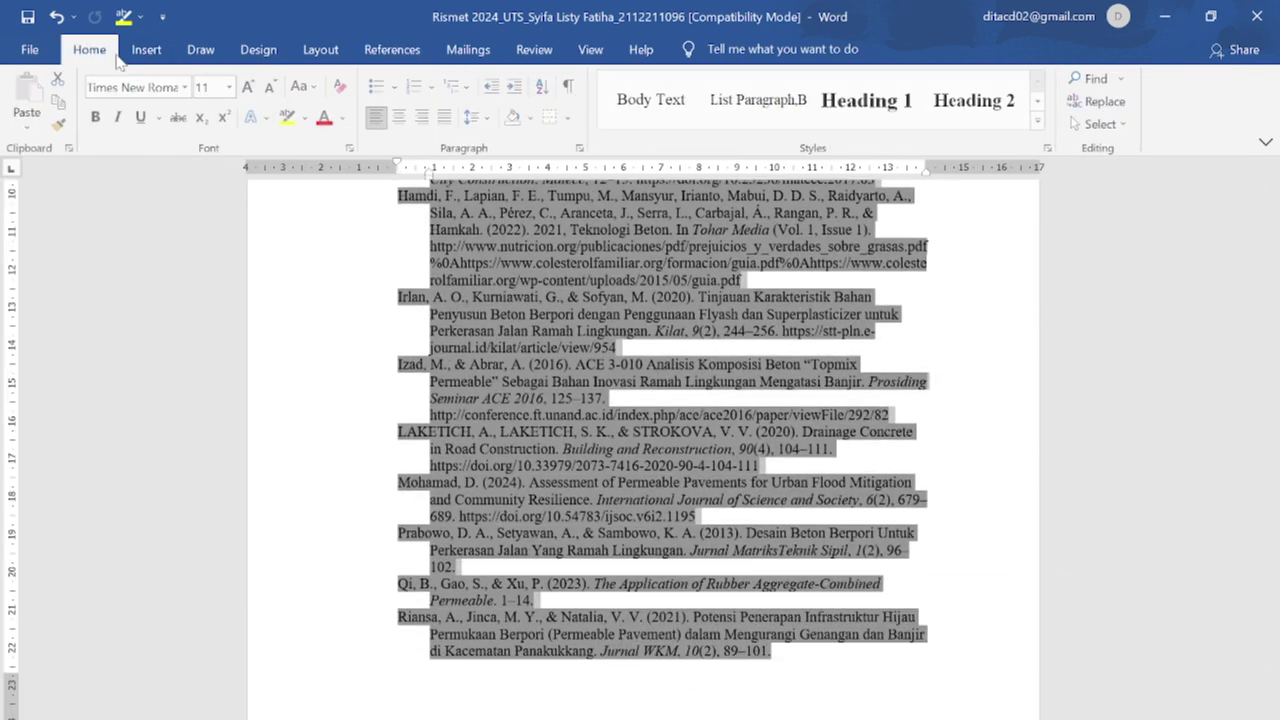
left_click(231, 87)
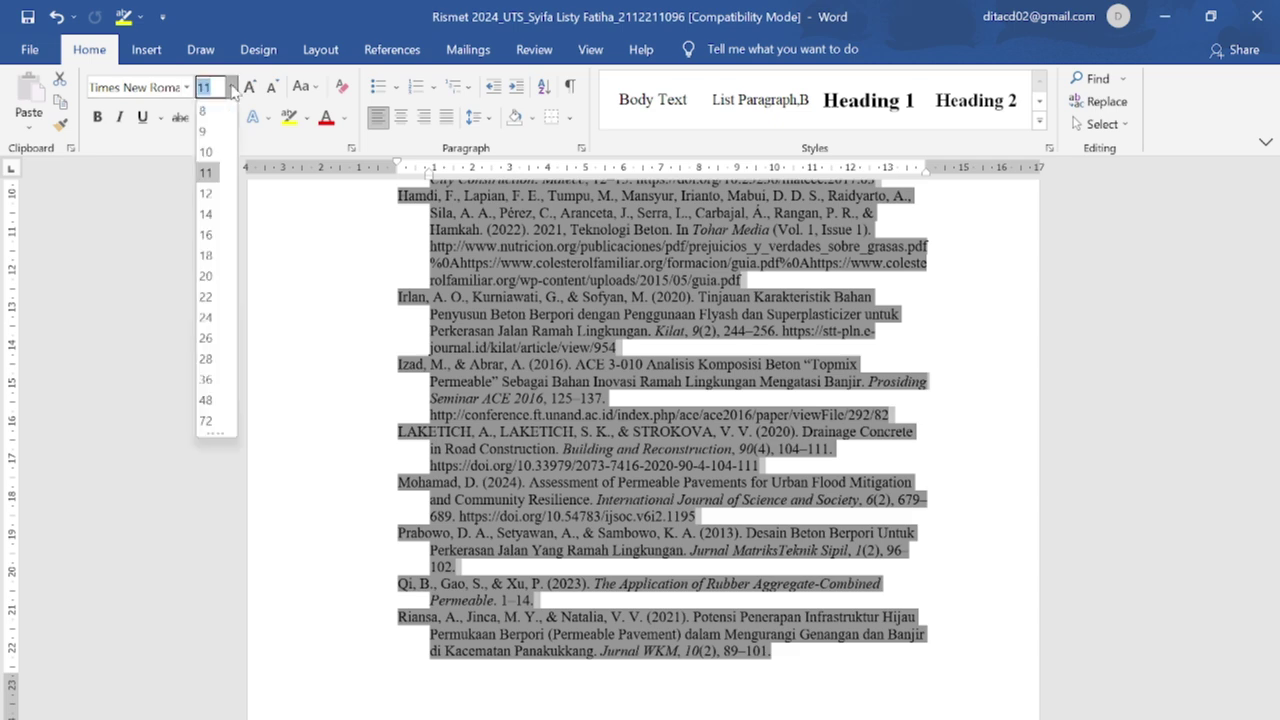
left_click(205, 193)
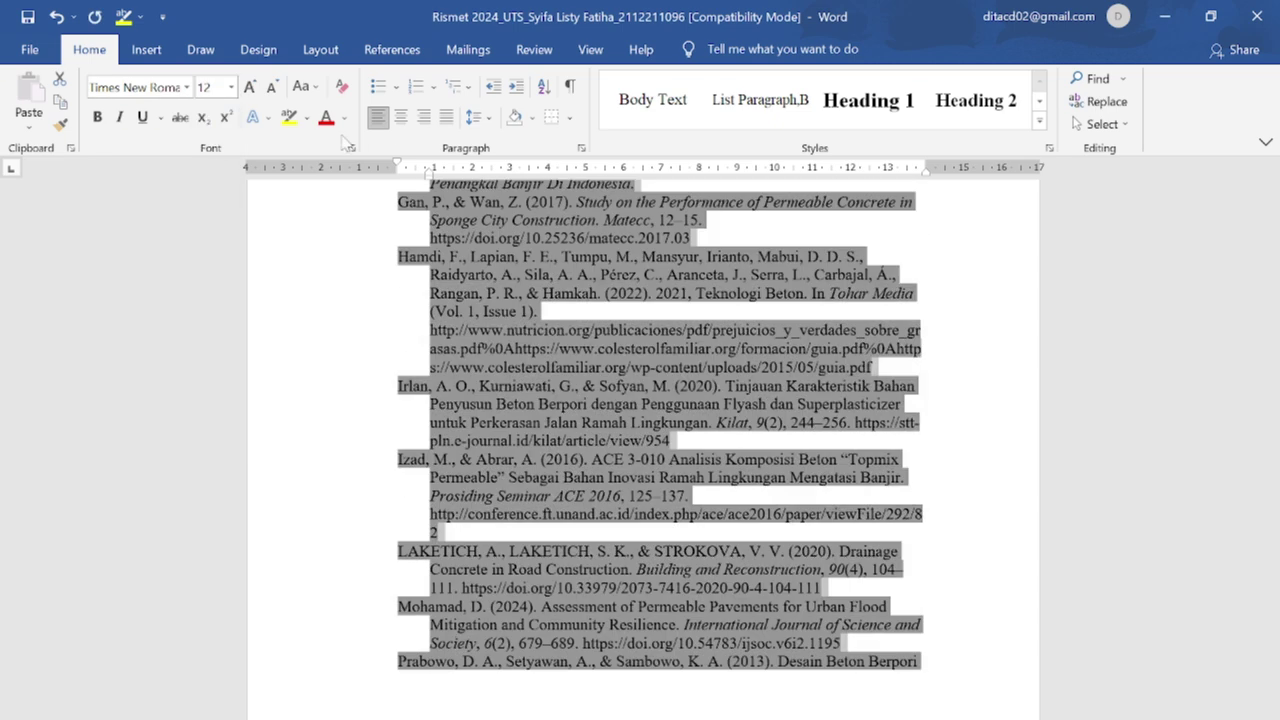
left_click(476, 117)
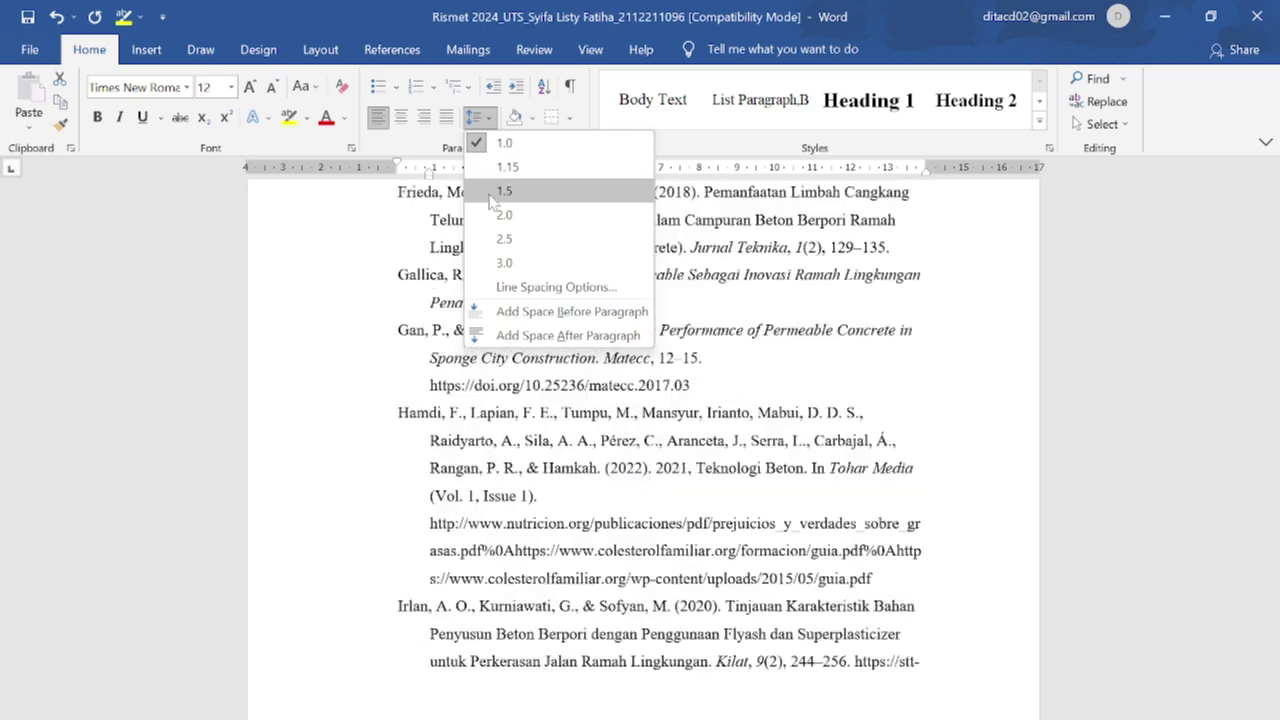
left_click(490, 192)
Select the bibliography including its remaining last entries and set the font to Times New Roman, size 12.
scroll(472, 343, "up", 4)
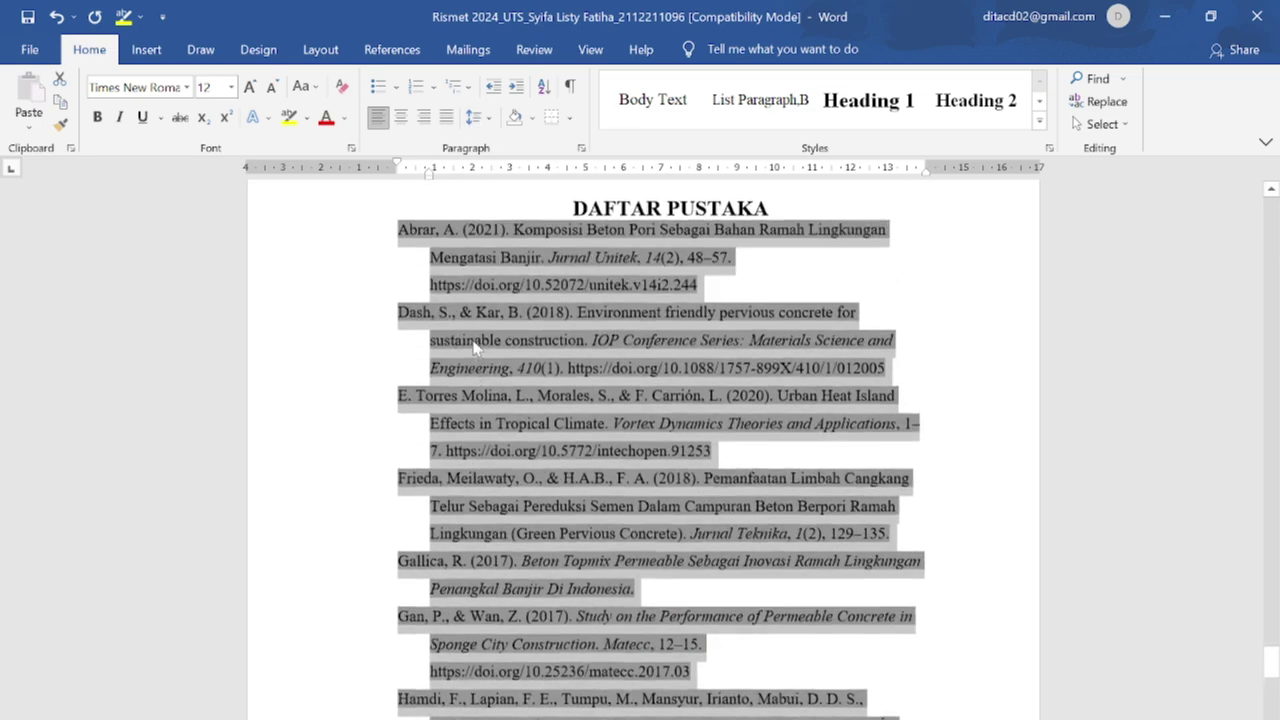
scroll(476, 345, "down", 2)
scroll(475, 345, "down", 15)
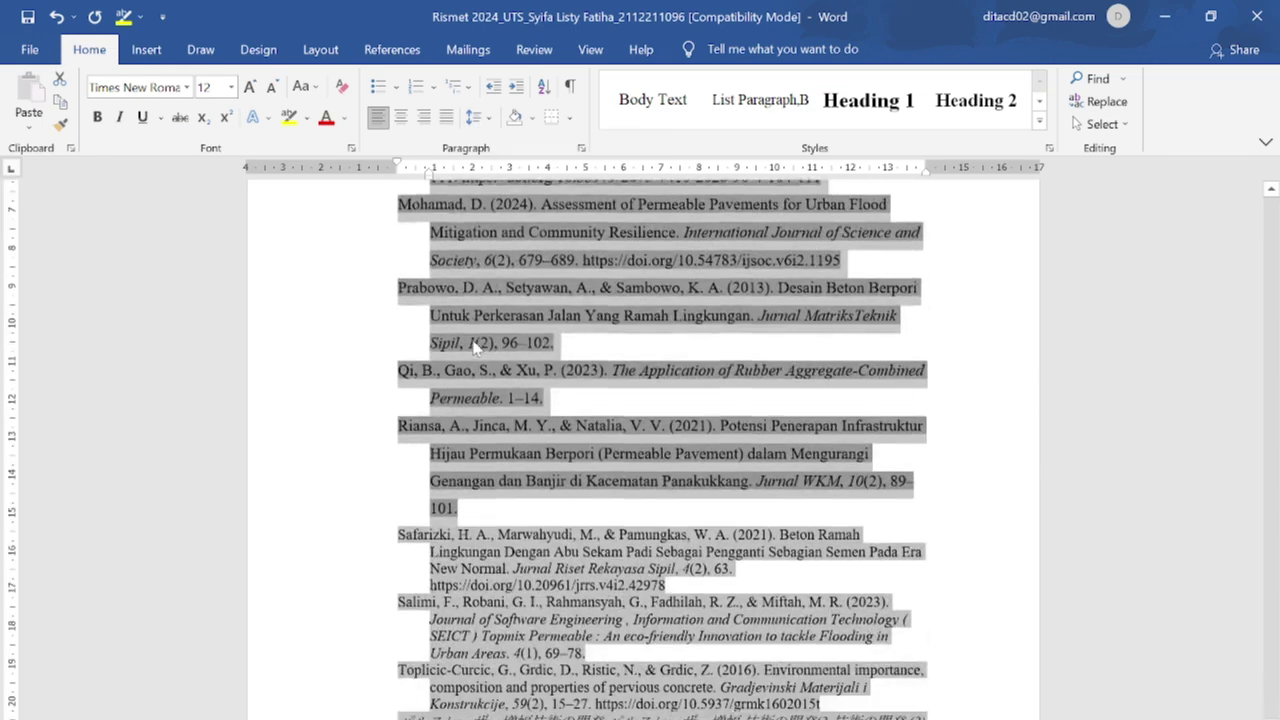
left_click(402, 391)
left_click_drag(402, 391, 546, 594)
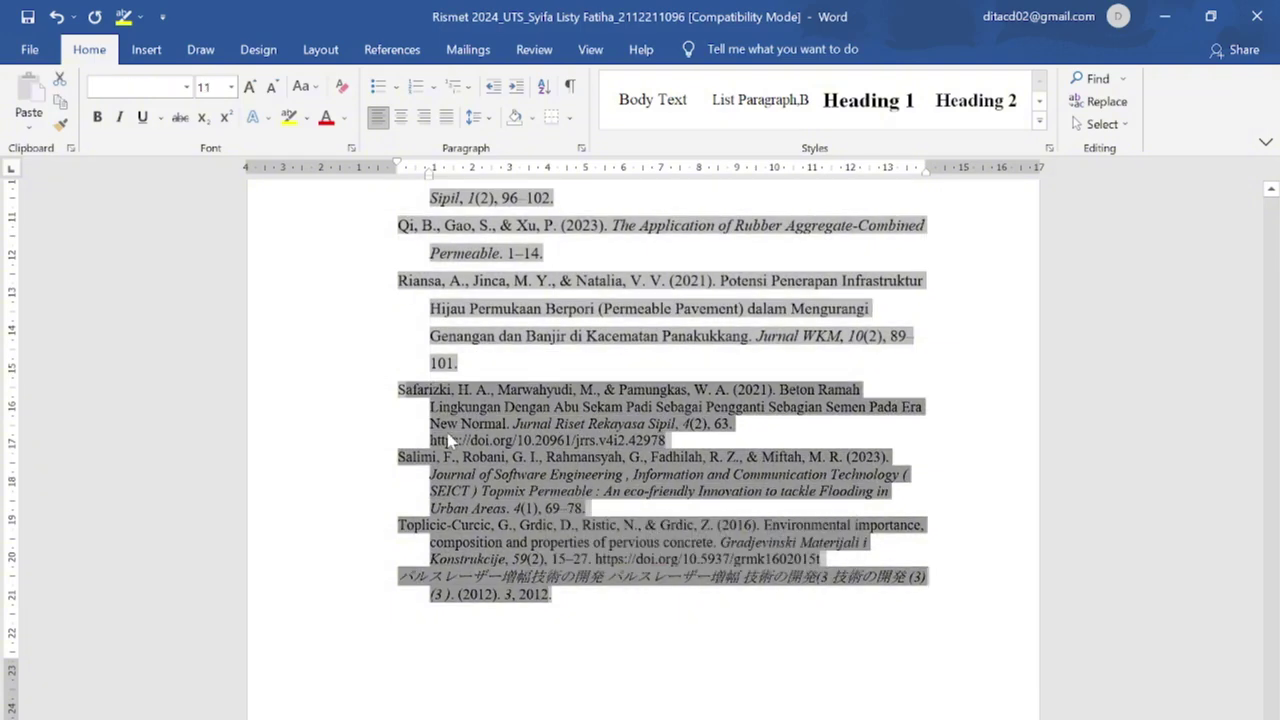
left_click_drag(400, 391, 553, 596)
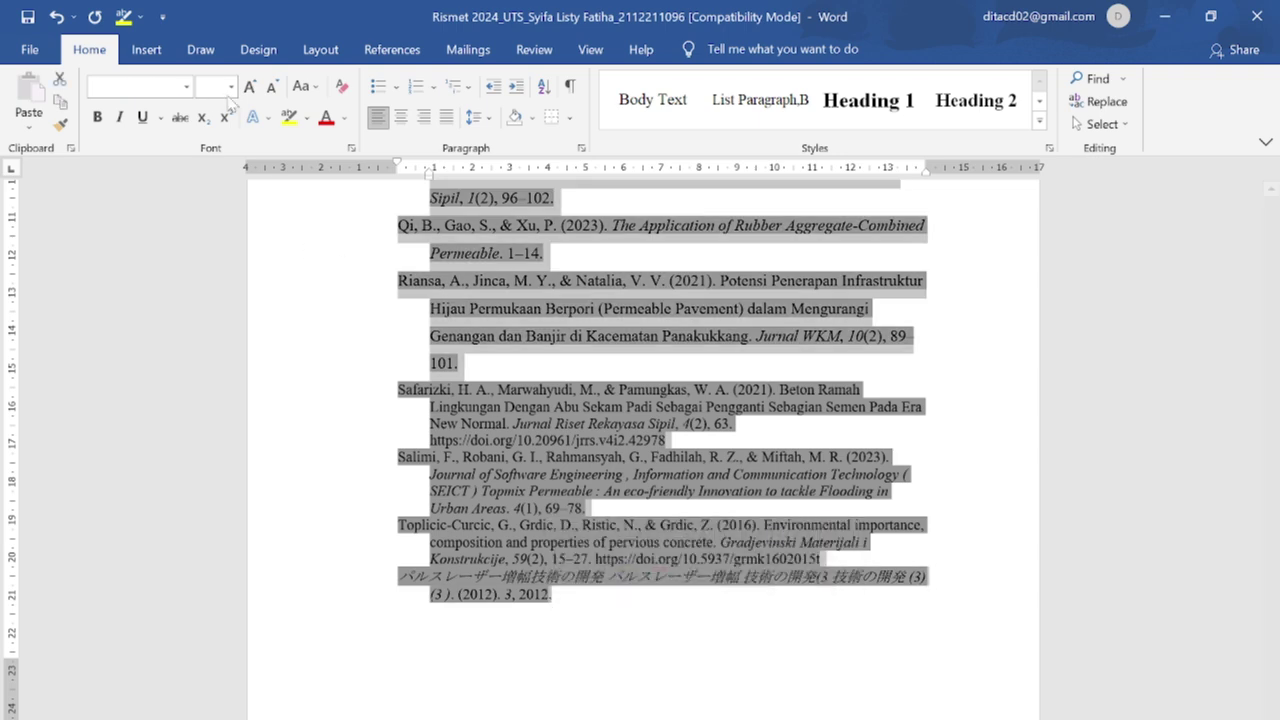
left_click(186, 86)
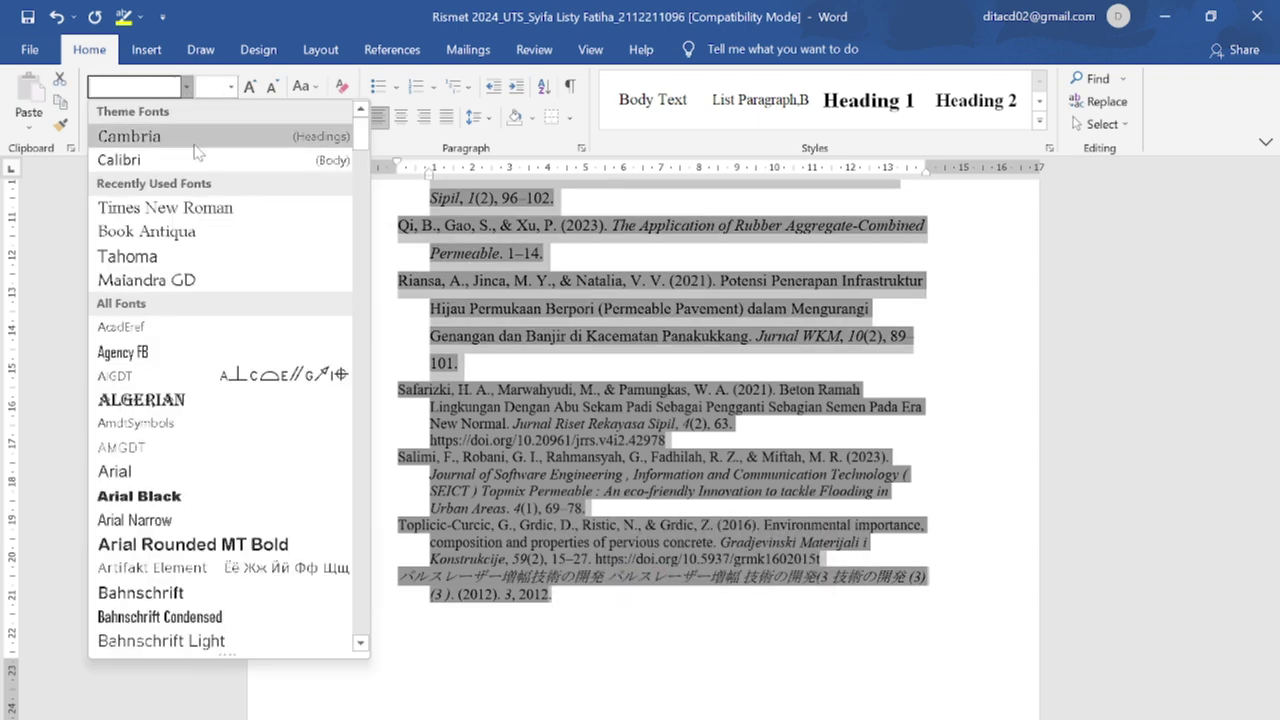
left_click(216, 208)
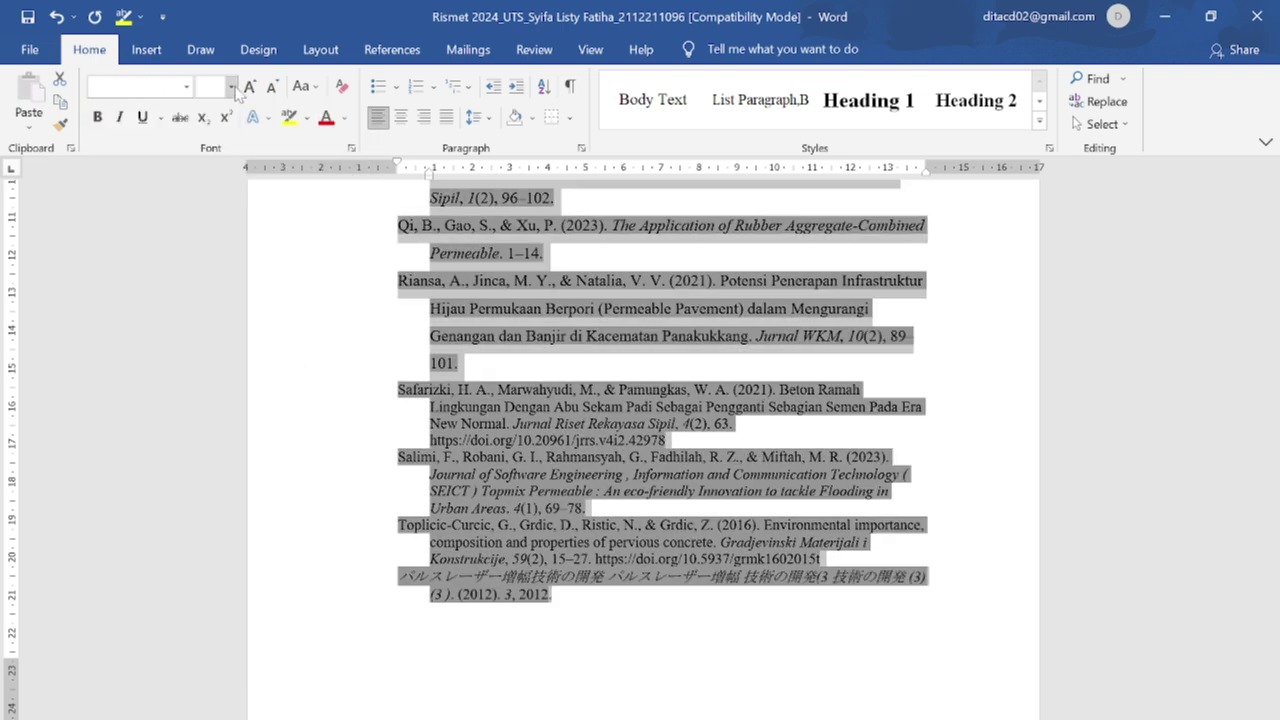
left_click(231, 87)
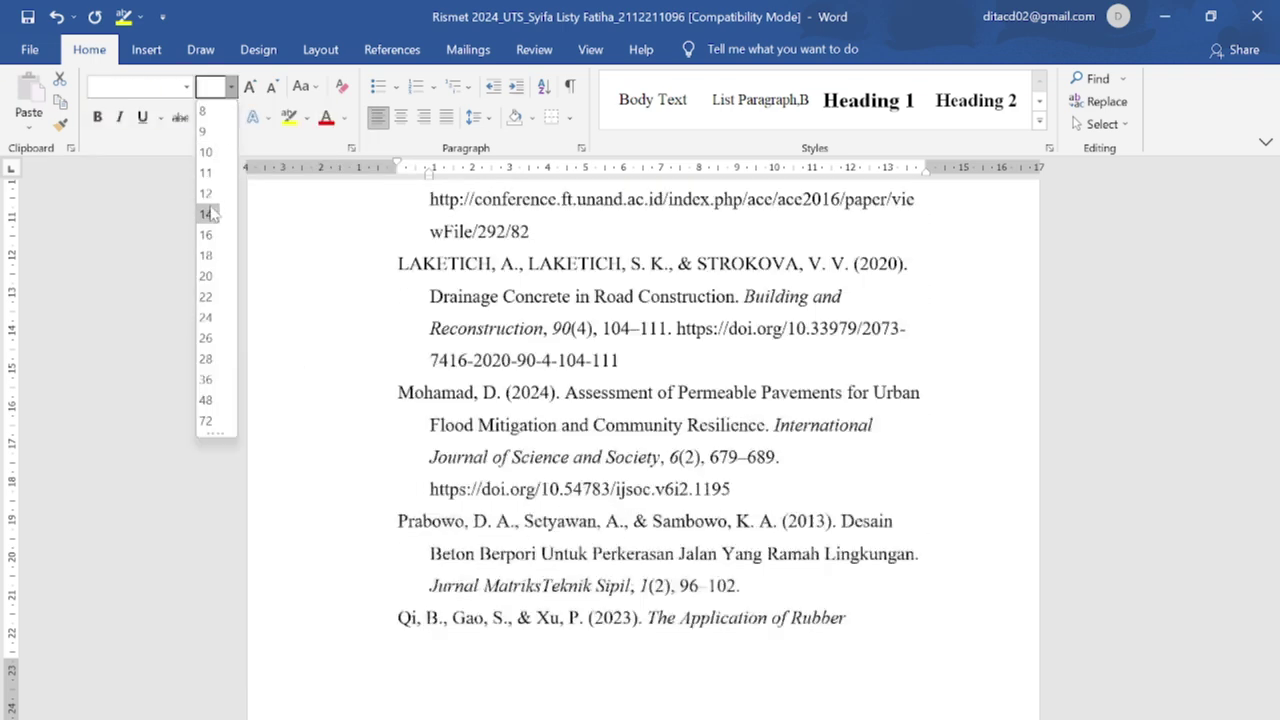
left_click(205, 195)
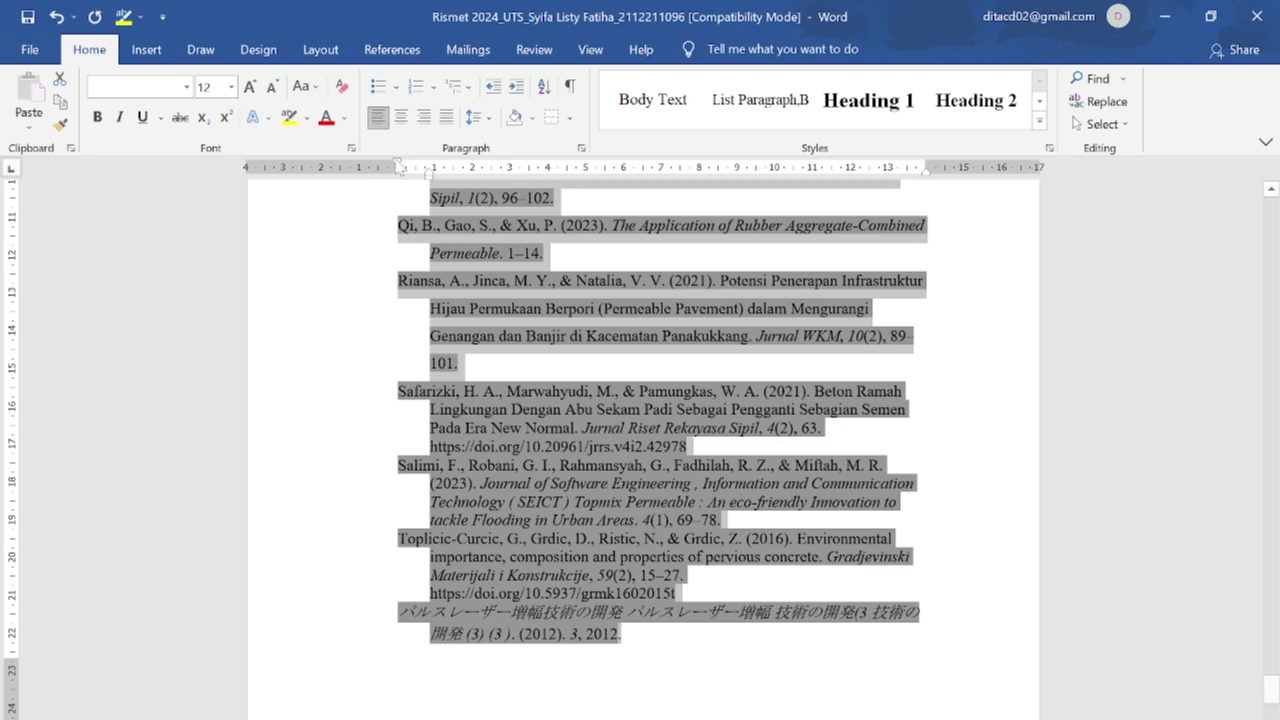
Justify the selected bibliography entries and set their line spacing to 1.5, then return to the DAFTAR PUSTAKA heading.
left_click(446, 117)
left_click(478, 117)
left_click(479, 192)
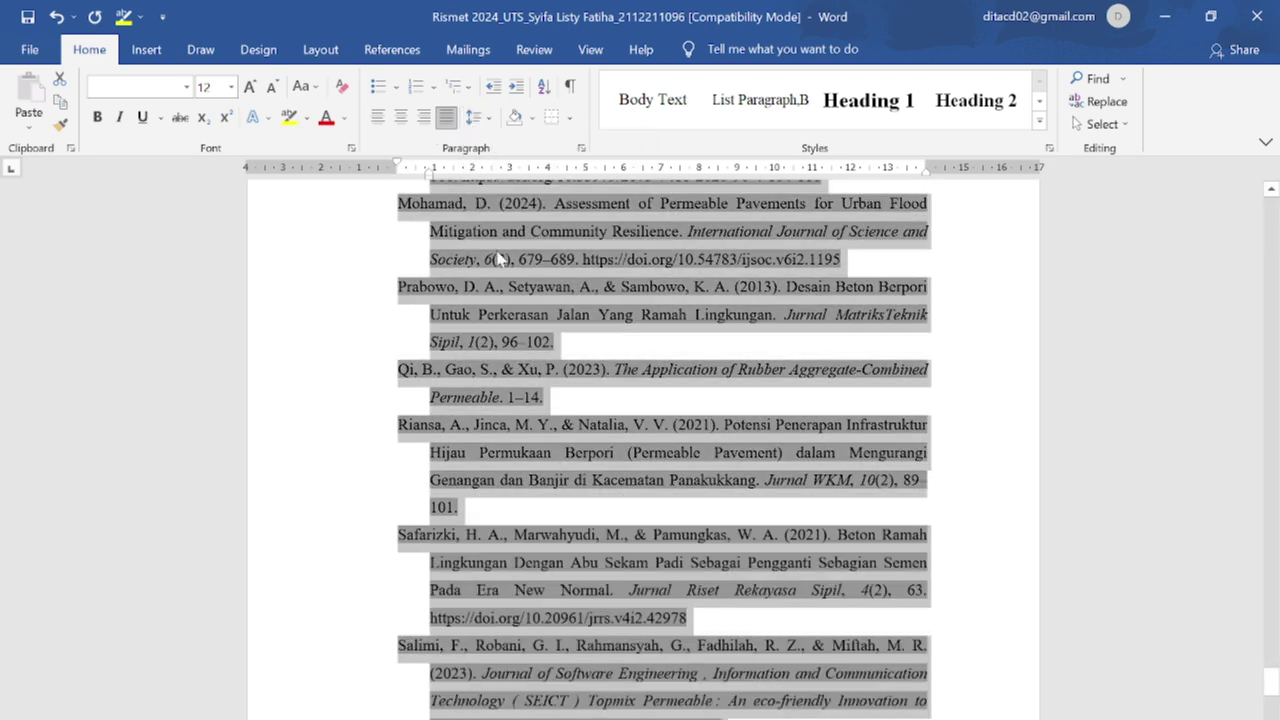
scroll(525, 352, "down", 5)
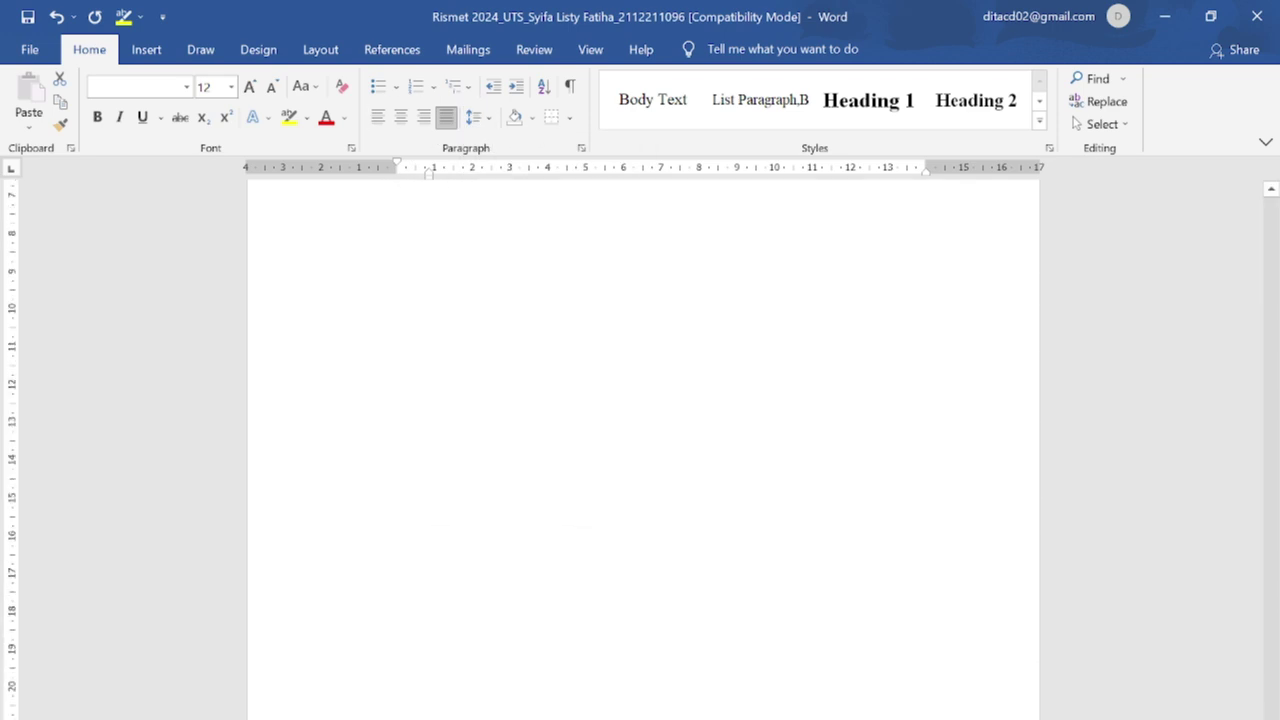
scroll(528, 352, "up", 18)
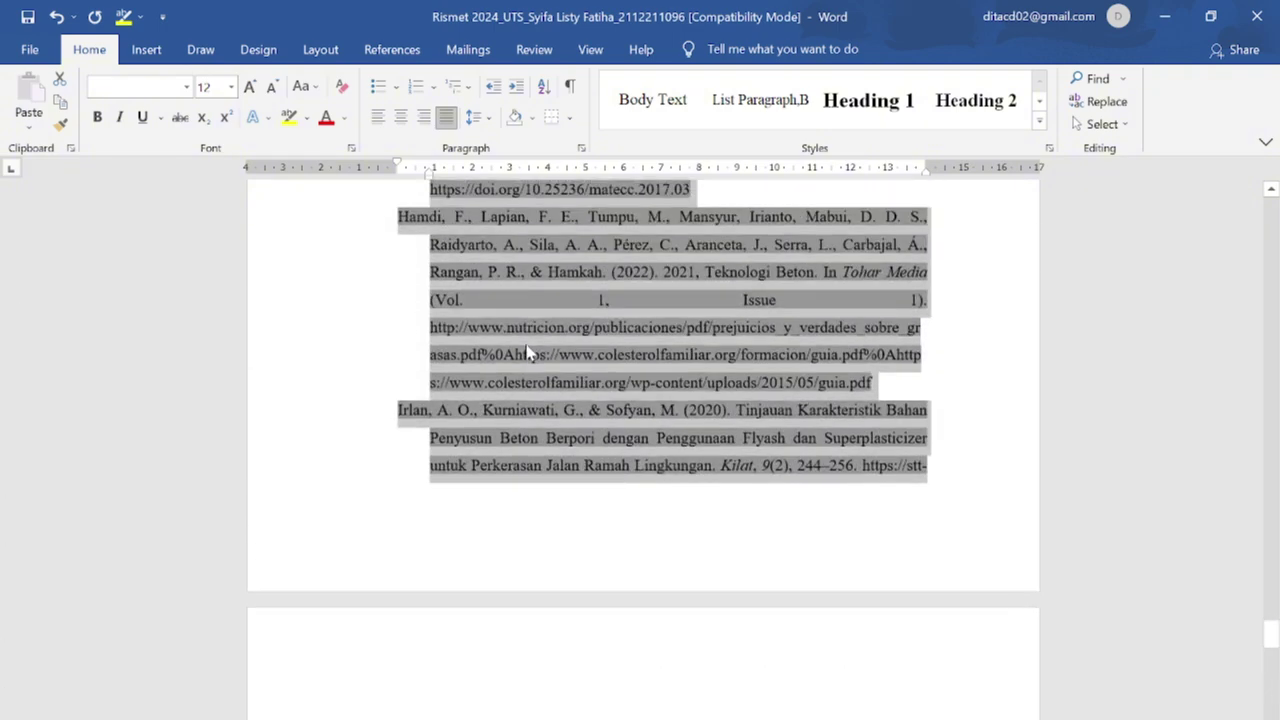
left_click(572, 212)
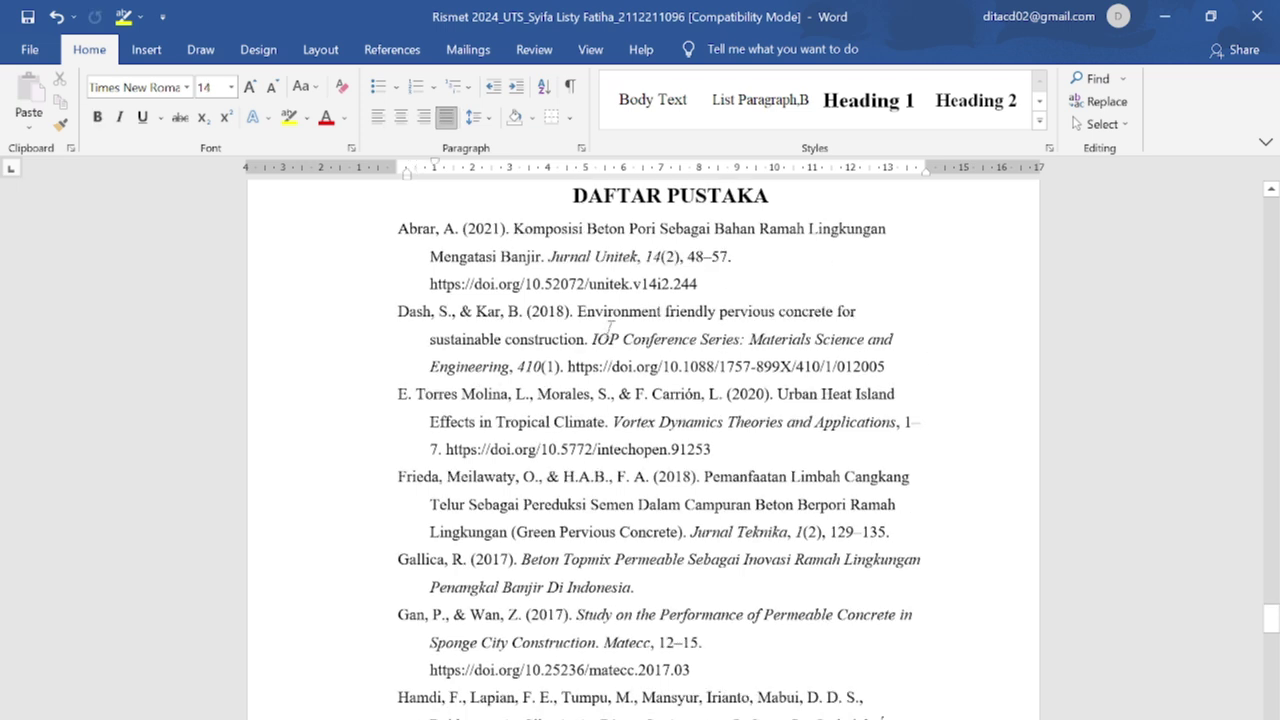
Switch the Mendeley citation style of the document to IEEE.
scroll(609, 327, "up", 10)
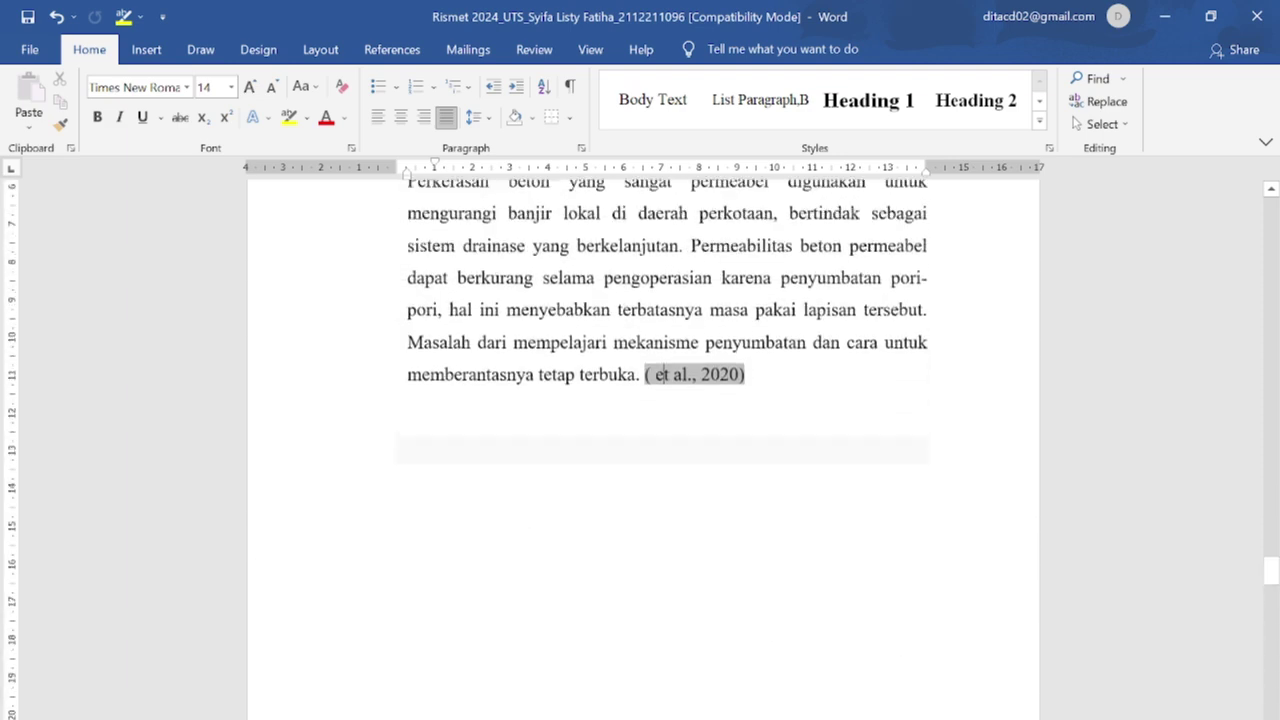
scroll(667, 440, "up", 2)
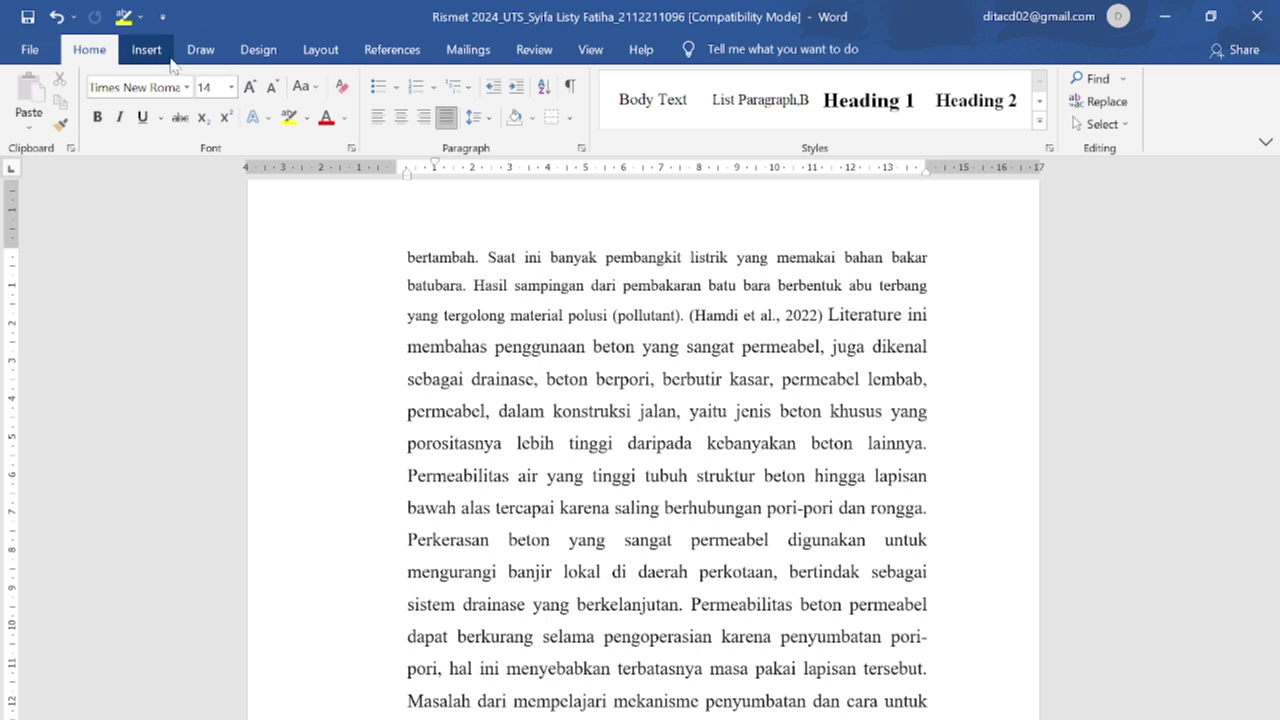
left_click(368, 52)
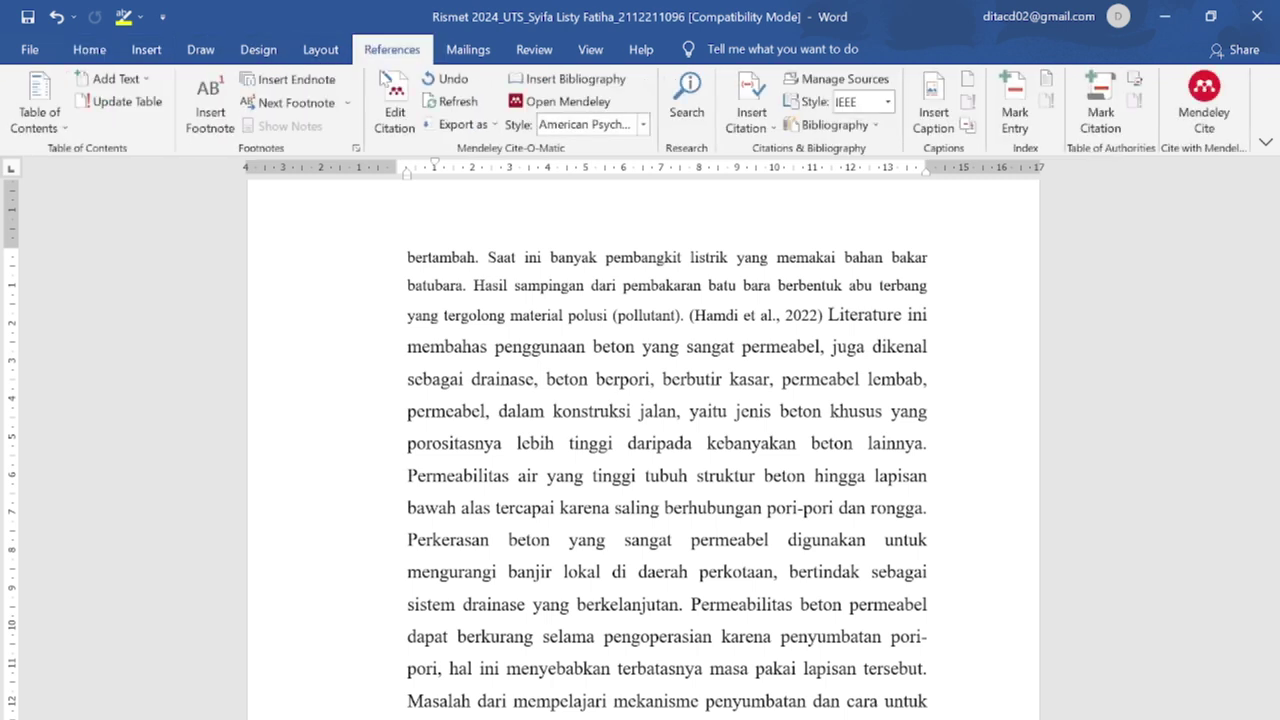
left_click(643, 124)
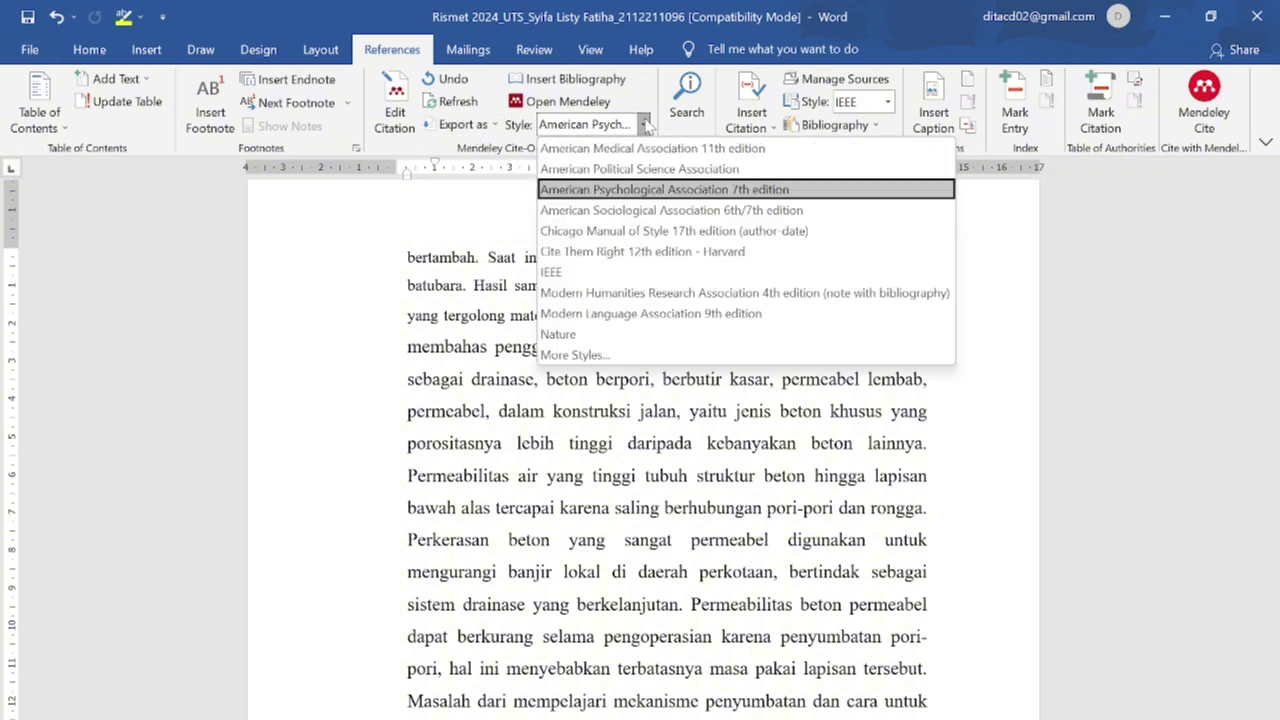
left_click(598, 274)
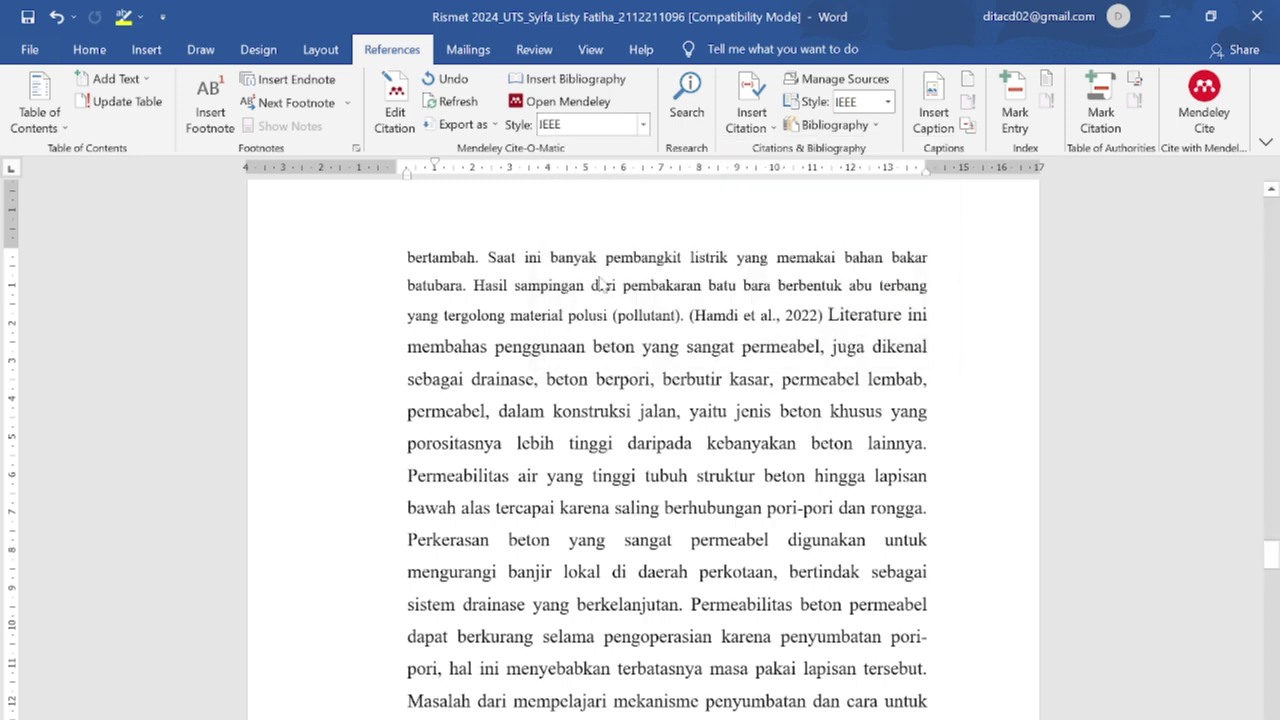
Insert an empty line above the DAFTAR PUSTAKA heading to move it onto the same page as the reference list.
scroll(667, 400, "down", 3)
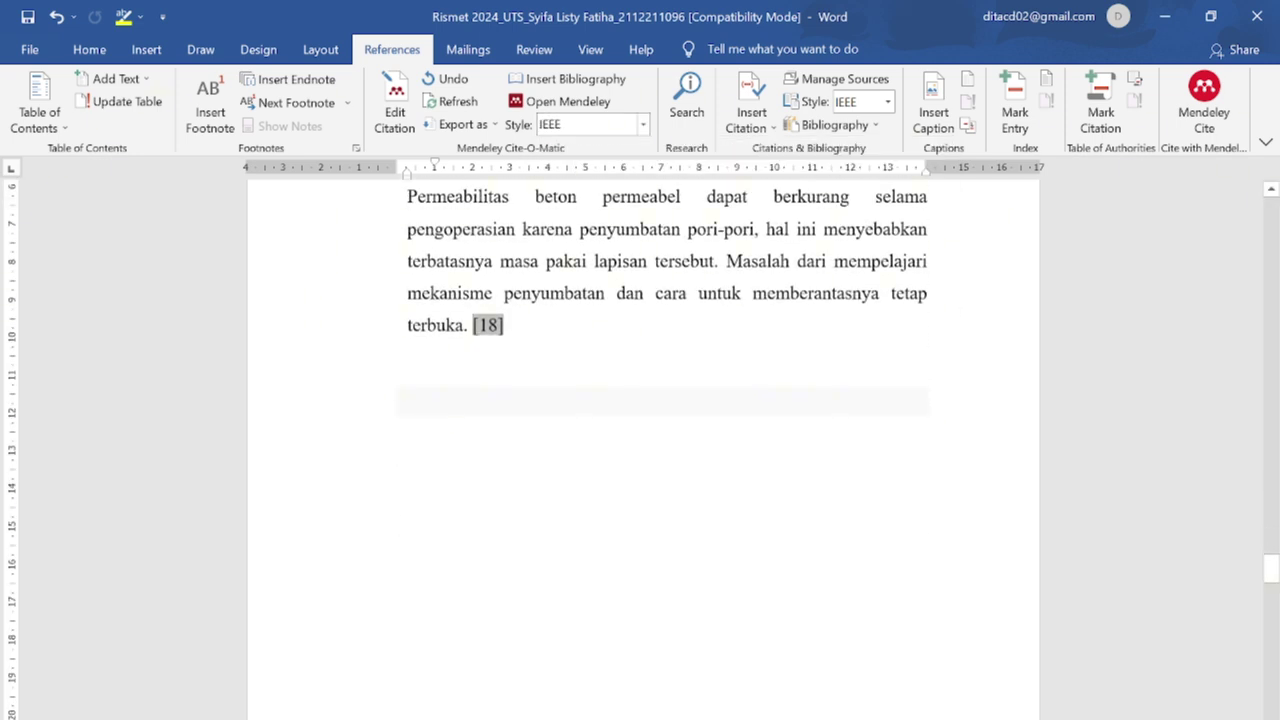
scroll(643, 450, "down", 2)
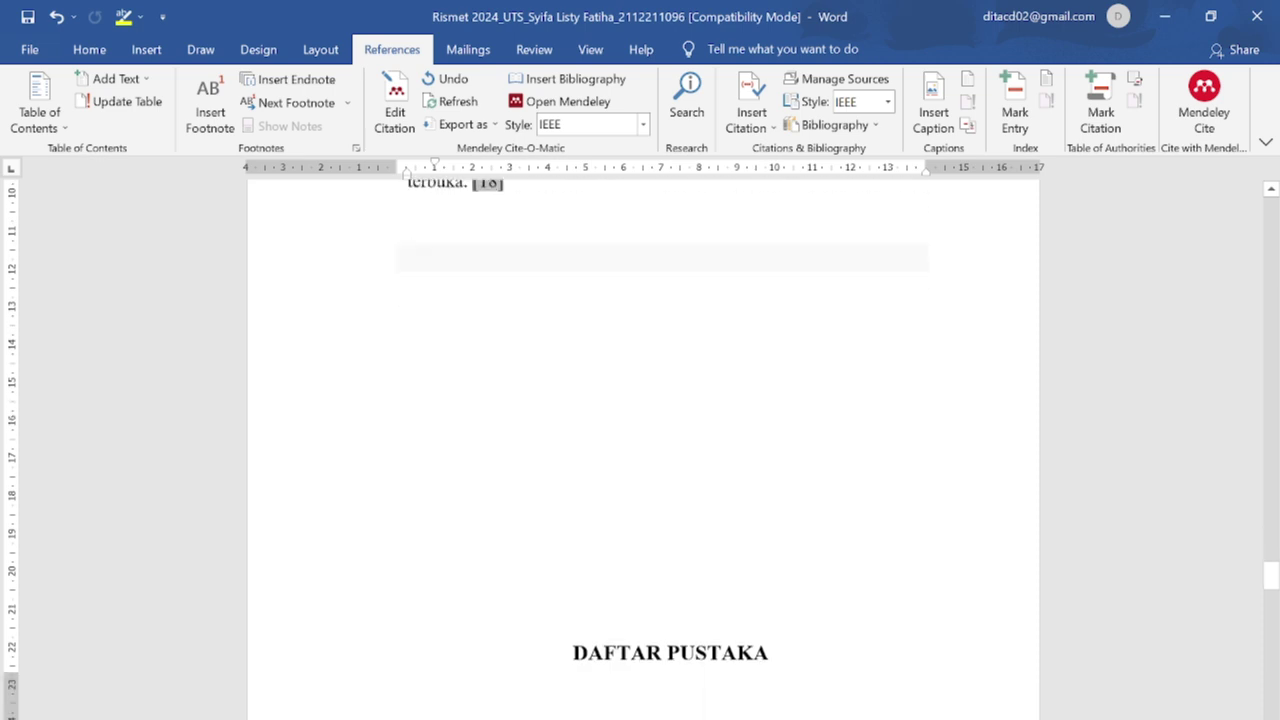
scroll(574, 243, "up", 1)
scroll(574, 243, "down", 6)
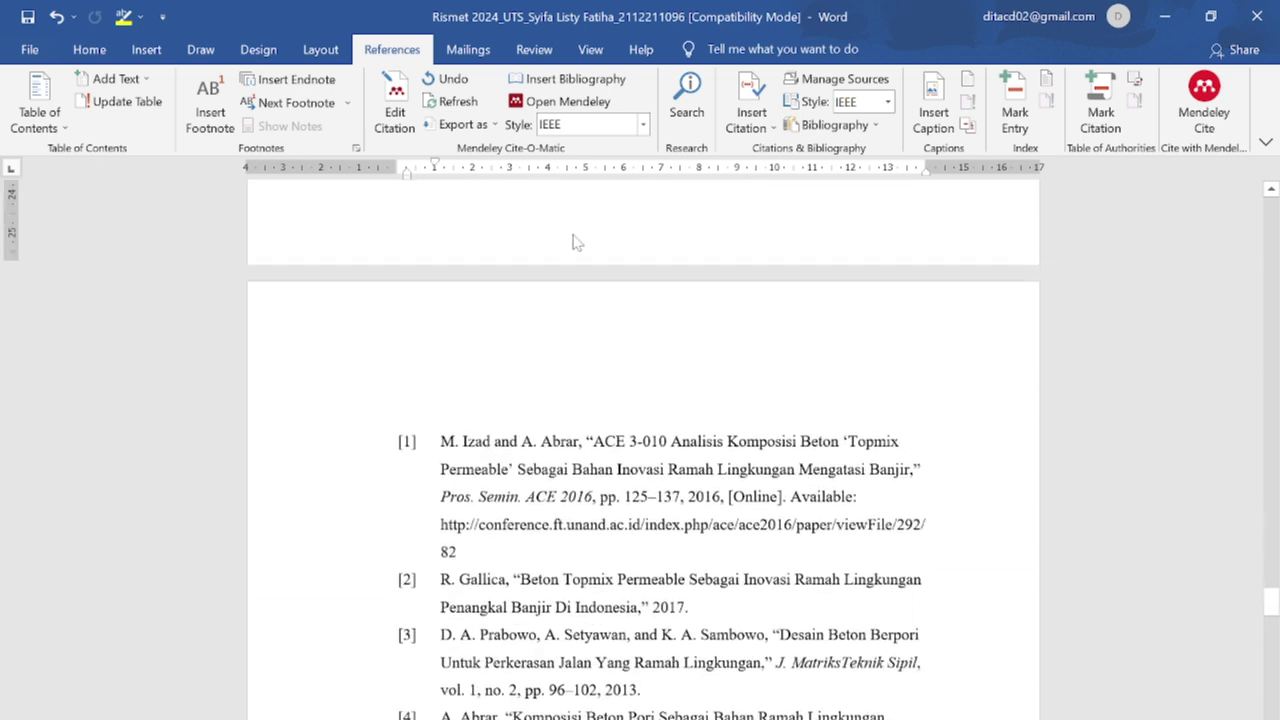
scroll(574, 243, "up", 2)
scroll(644, 450, "up", 1)
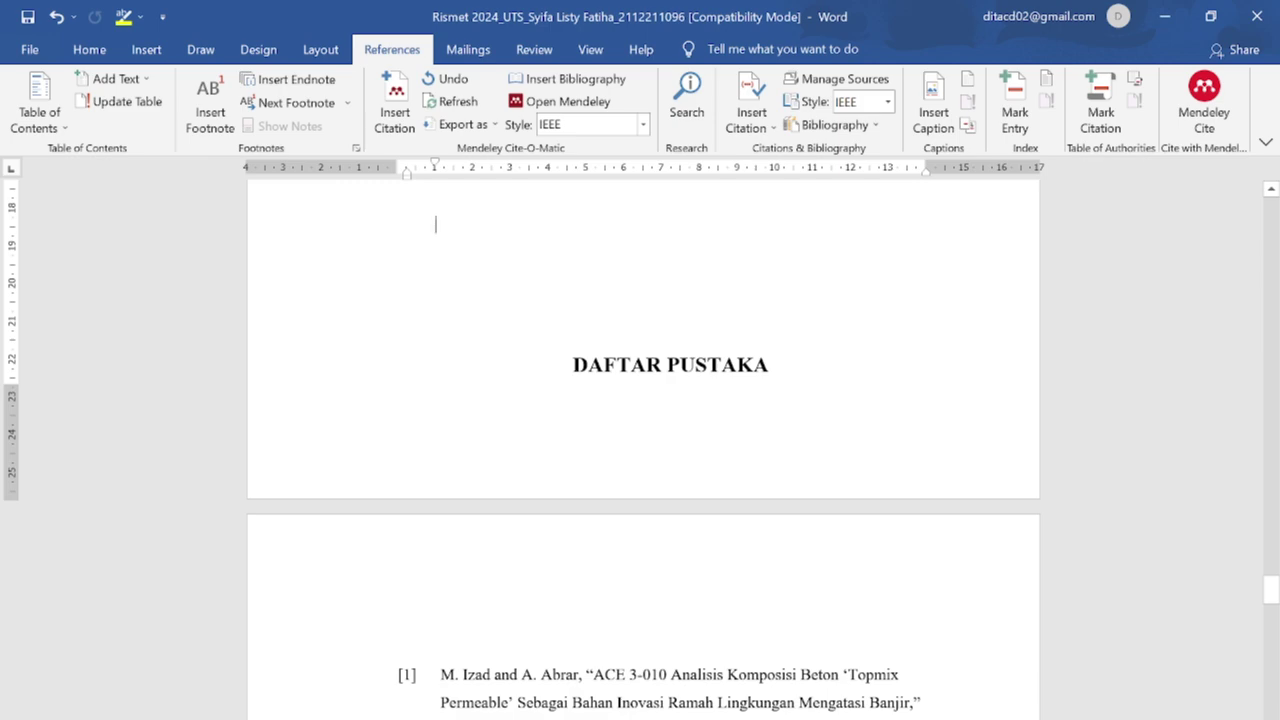
key("Return")
Review the IEEE-style bibliography from the DAFTAR PUSTAKA heading through its last entry.
scroll(643, 450, "down", 7)
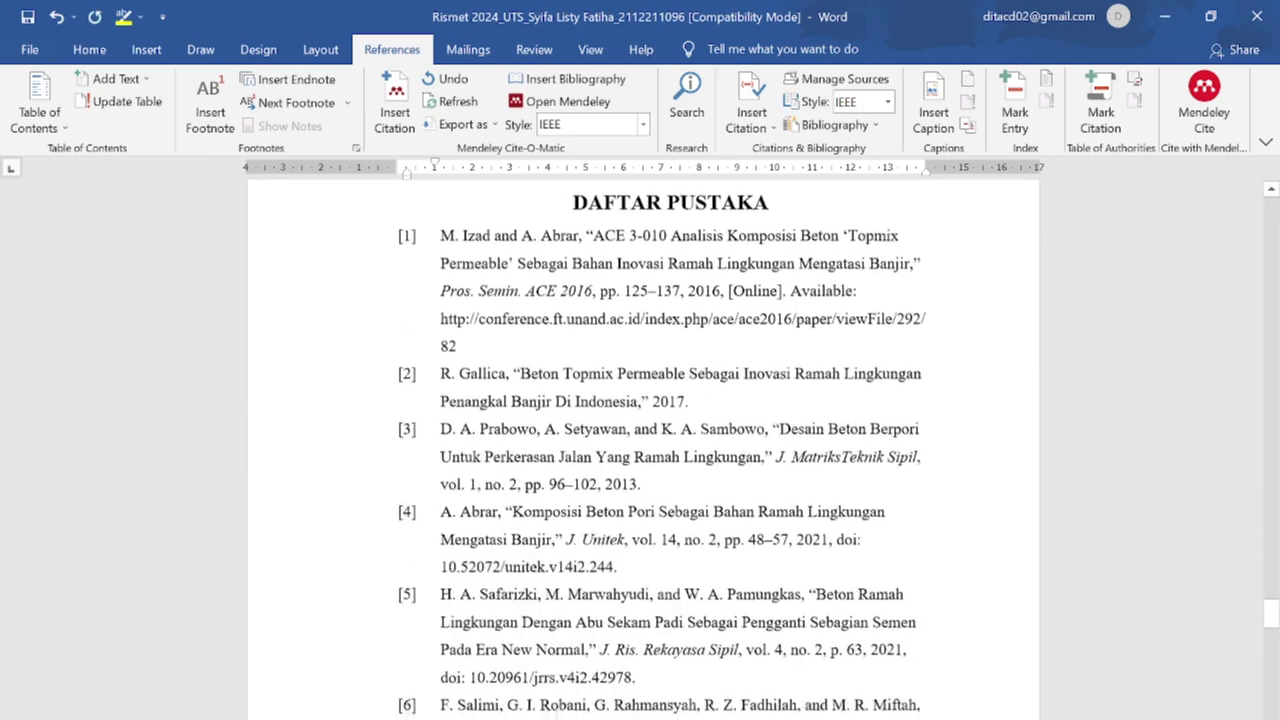
scroll(643, 450, "down", 9)
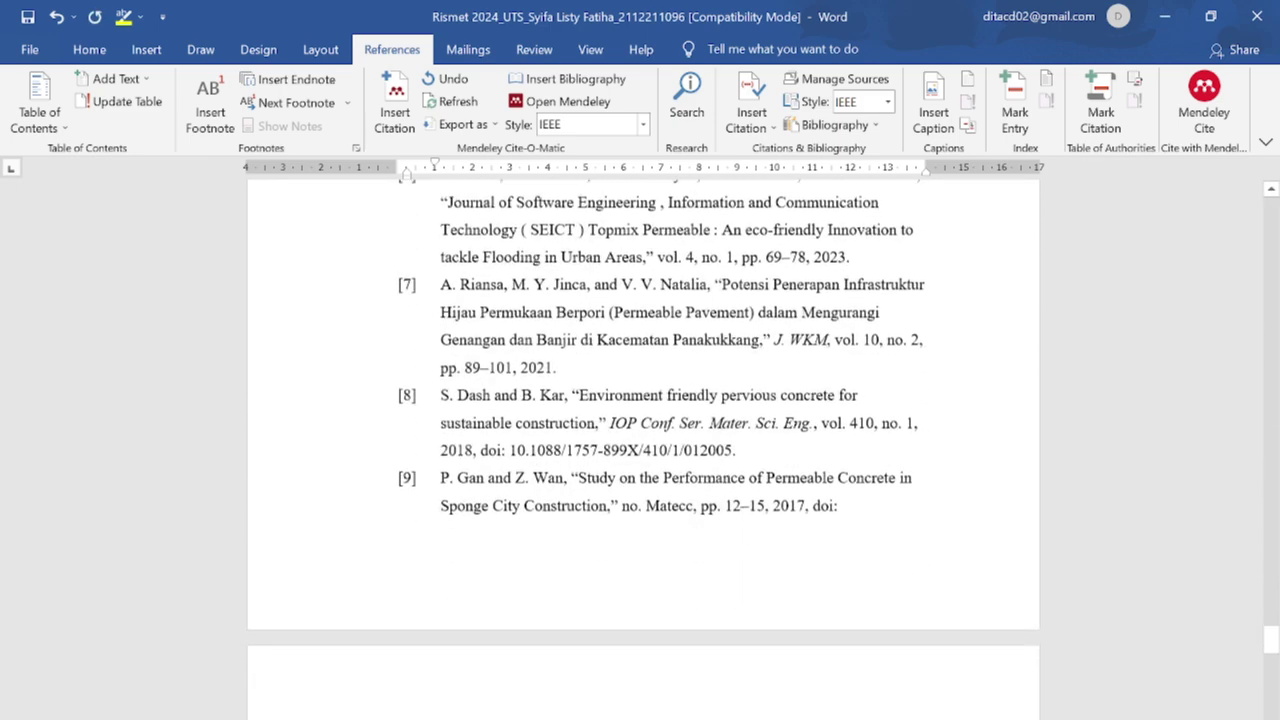
scroll(643, 450, "down", 9)
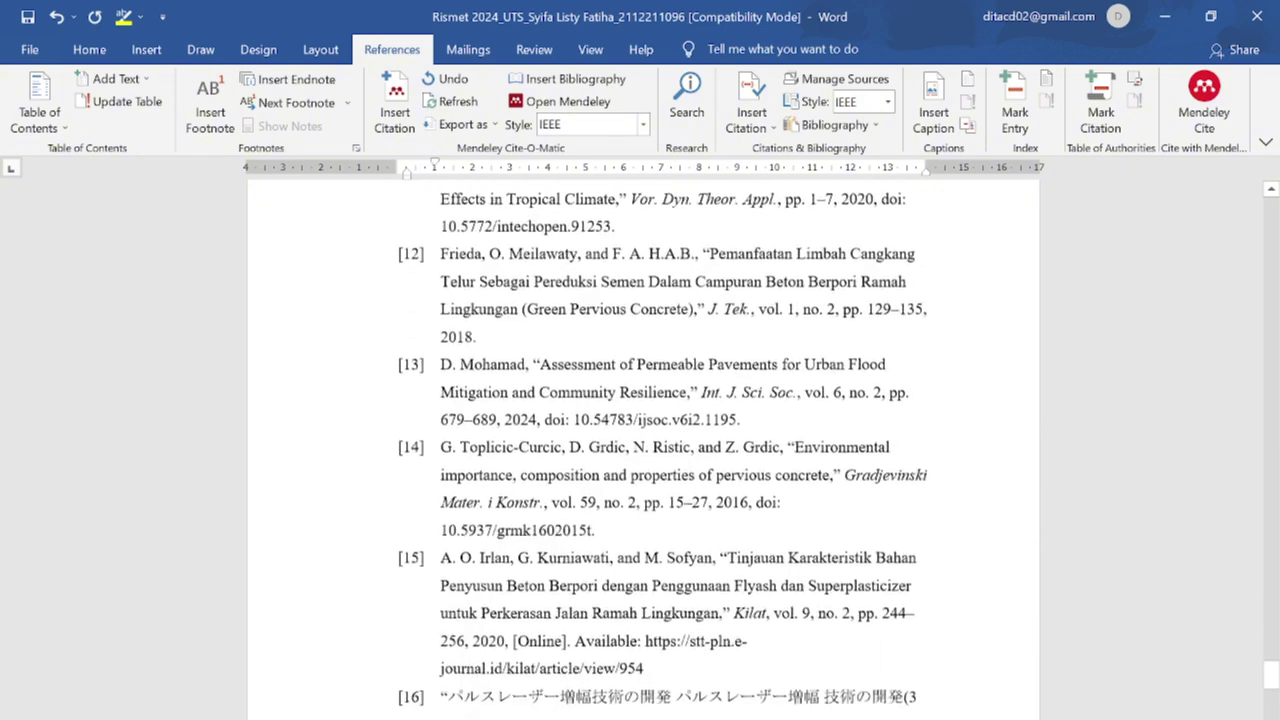
scroll(643, 450, "down", 9)
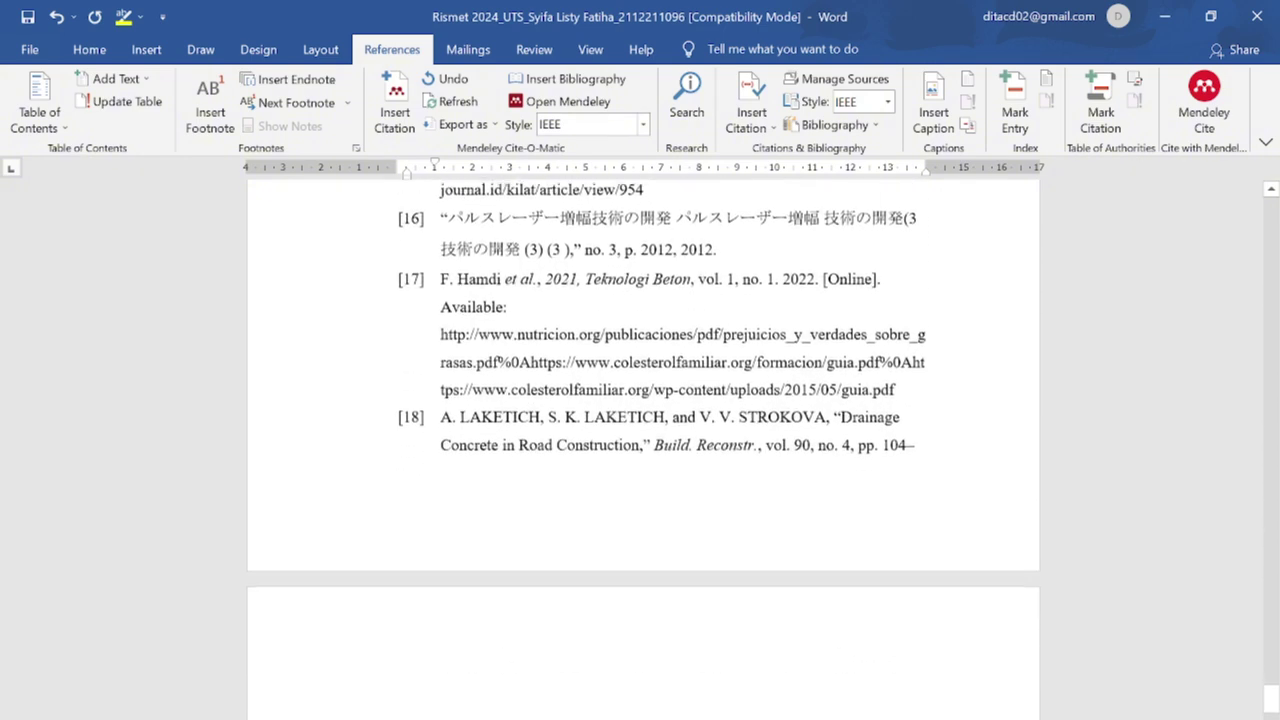
scroll(643, 450, "down", 1)
scroll(580, 256, "down", 5)
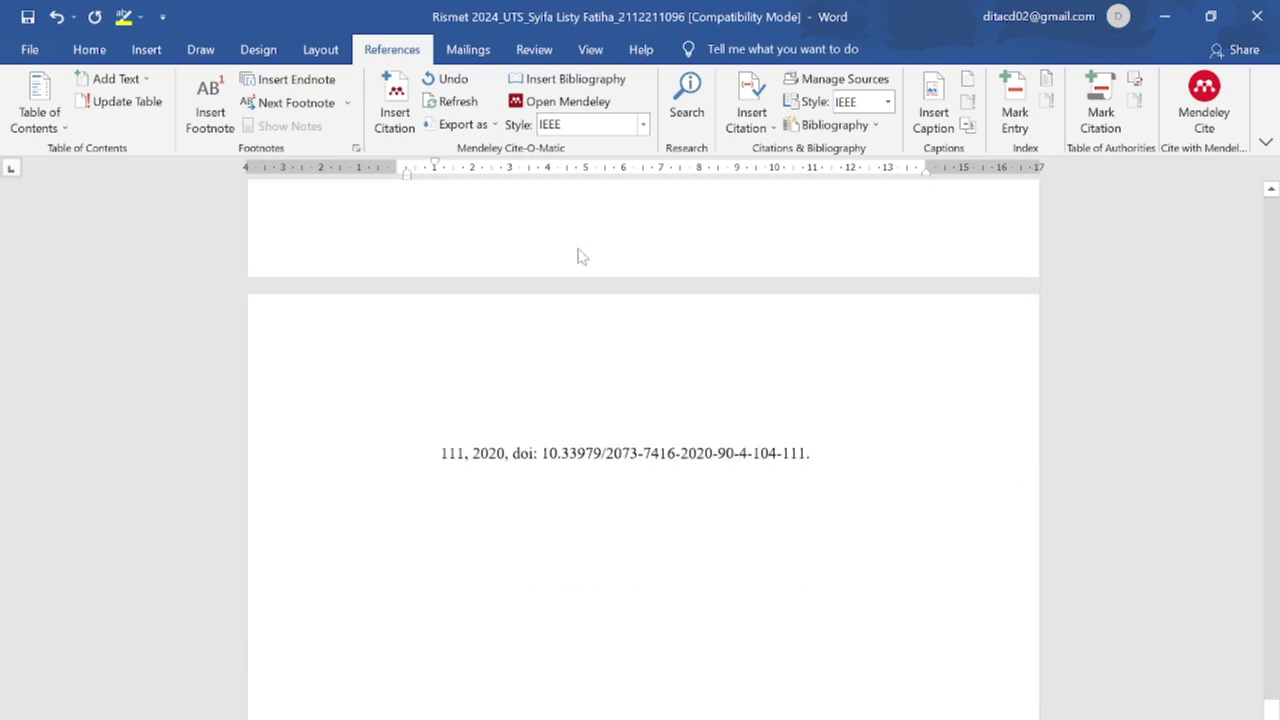
scroll(643, 450, "up", 3)
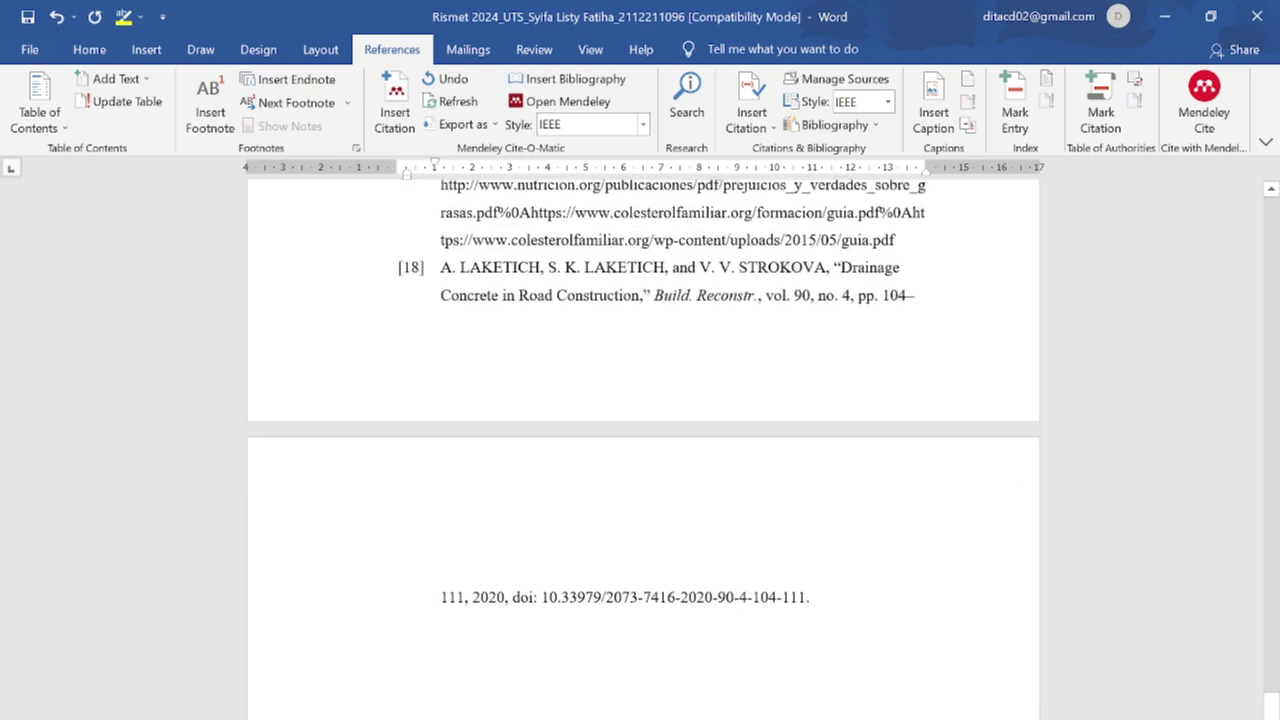
scroll(643, 430, "up", 5)
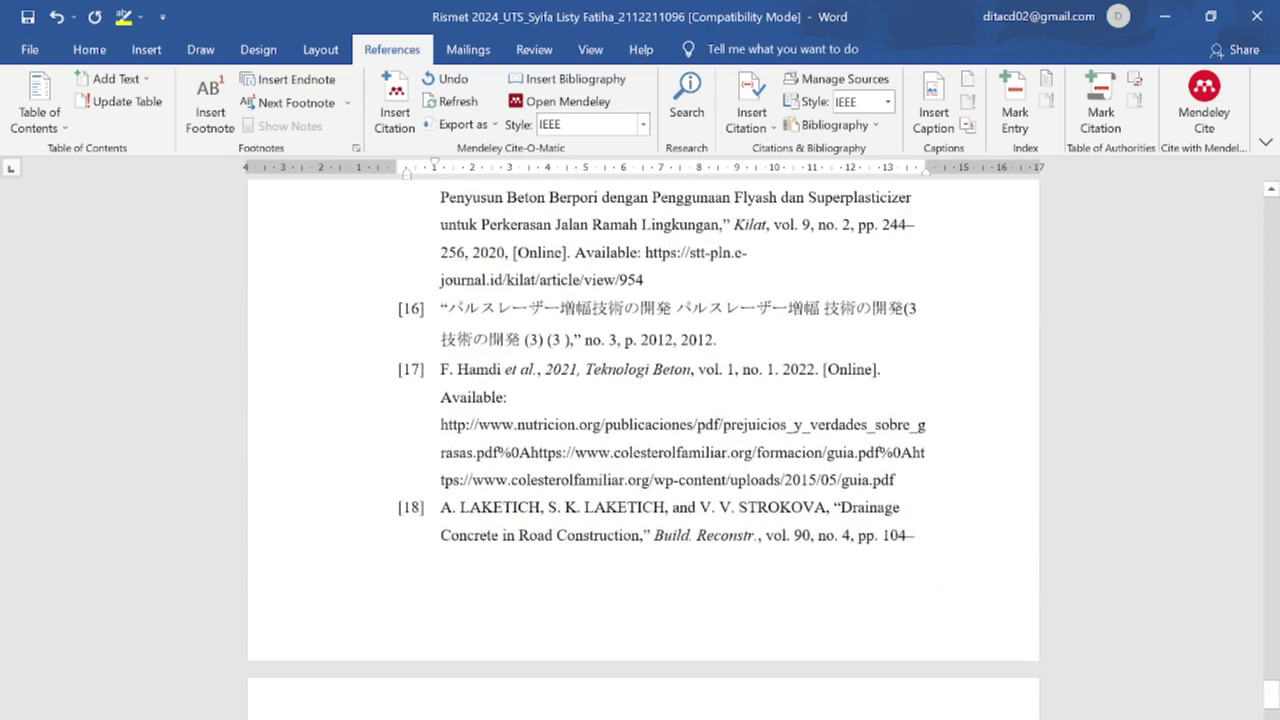